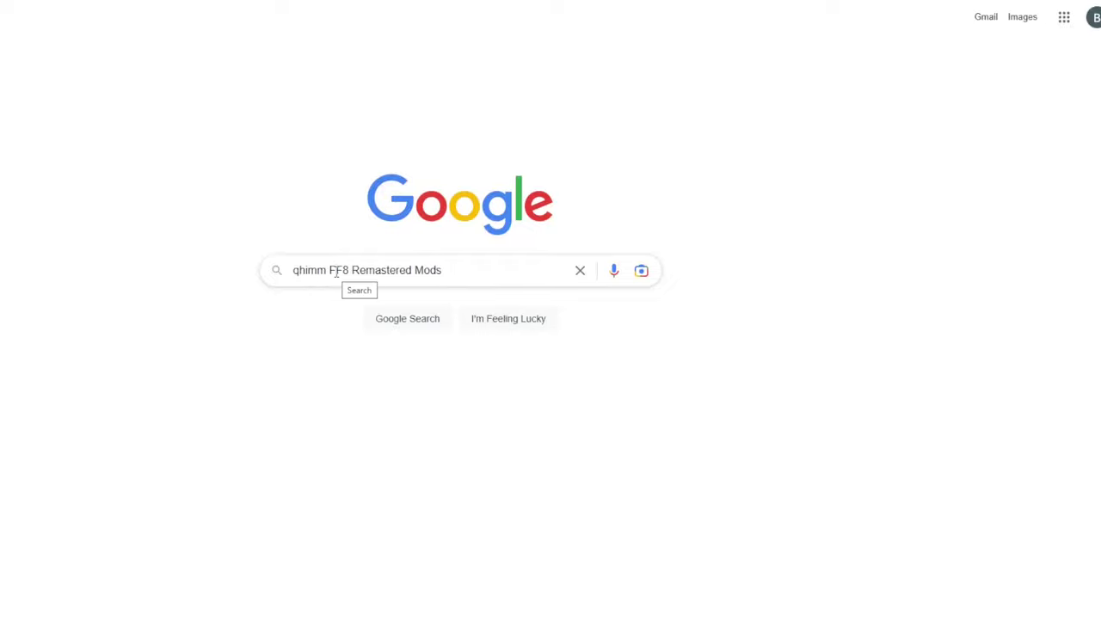
Step: Search Google for "qhimm FF8 Remastered Mods" and open the FF8 Remastered (Lunatic Pandora) Mods Progress thread to review its mod list
key(Return)
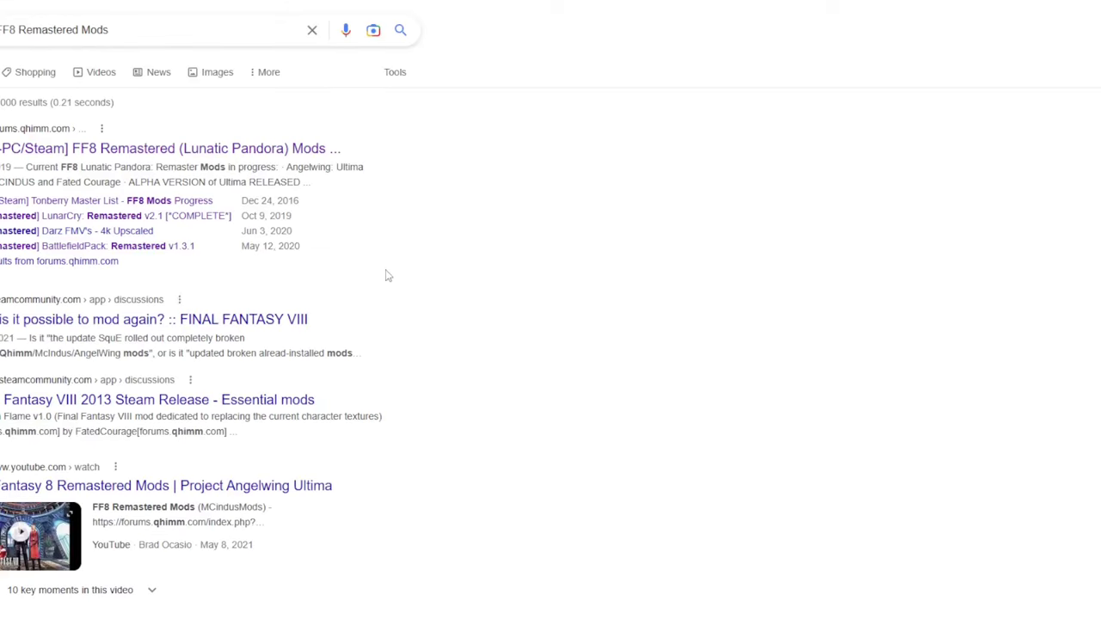
click(146, 155)
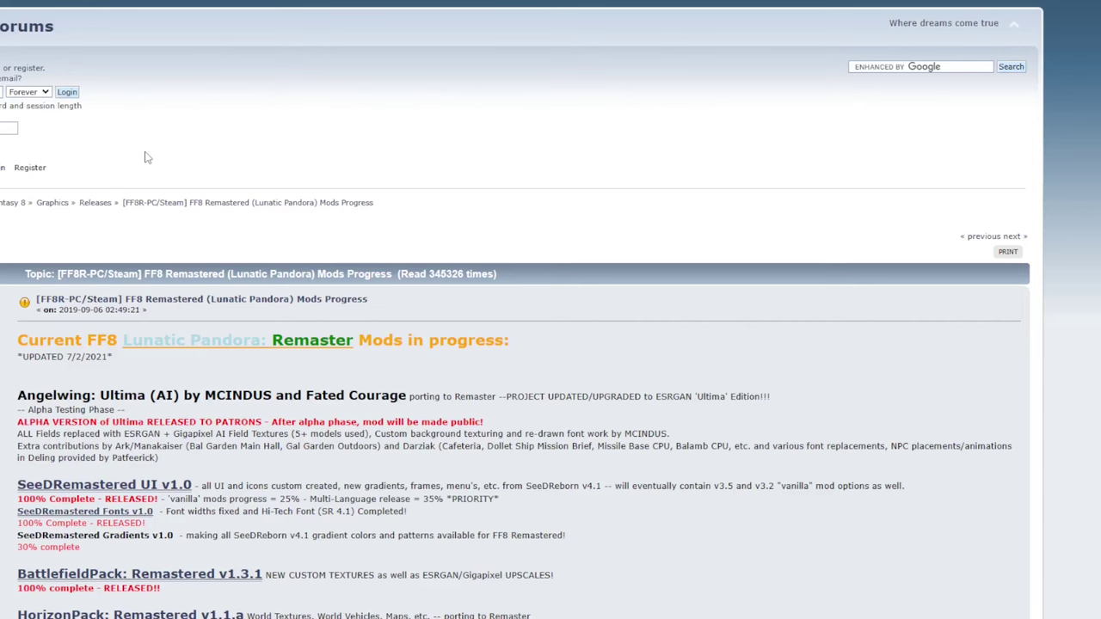
scroll(17, 240, down, 2)
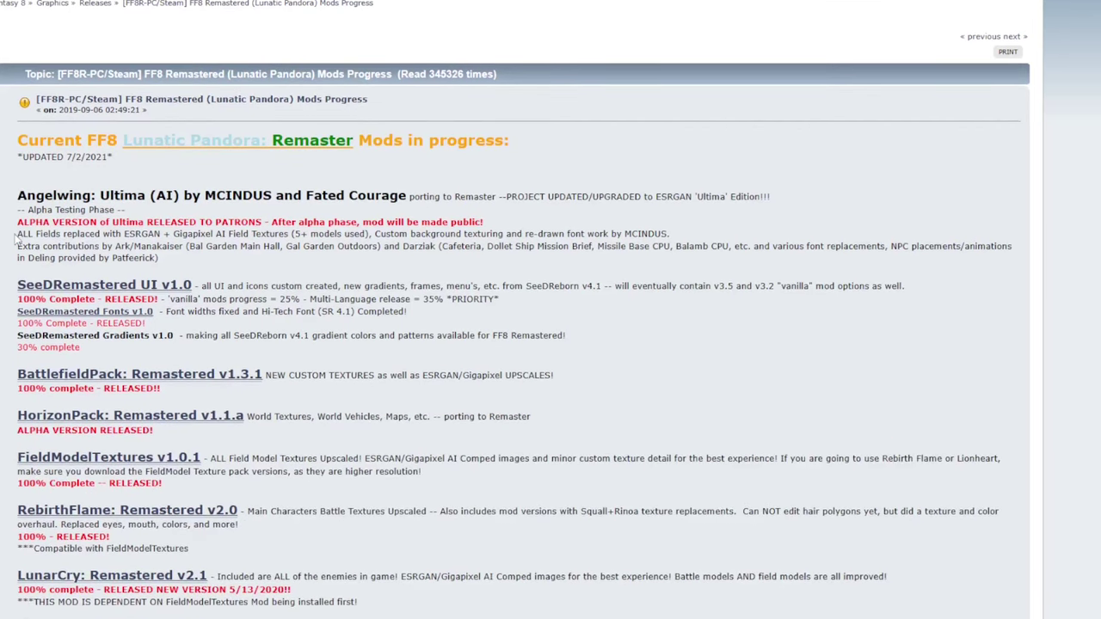
scroll(15, 241, down, 1)
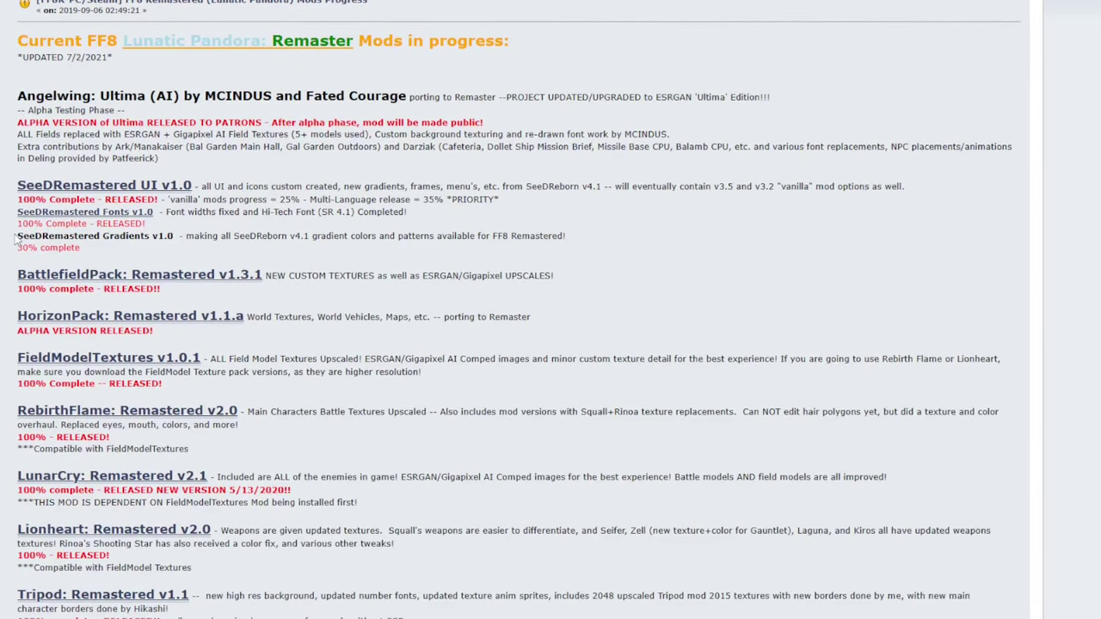
scroll(15, 240, down, 1)
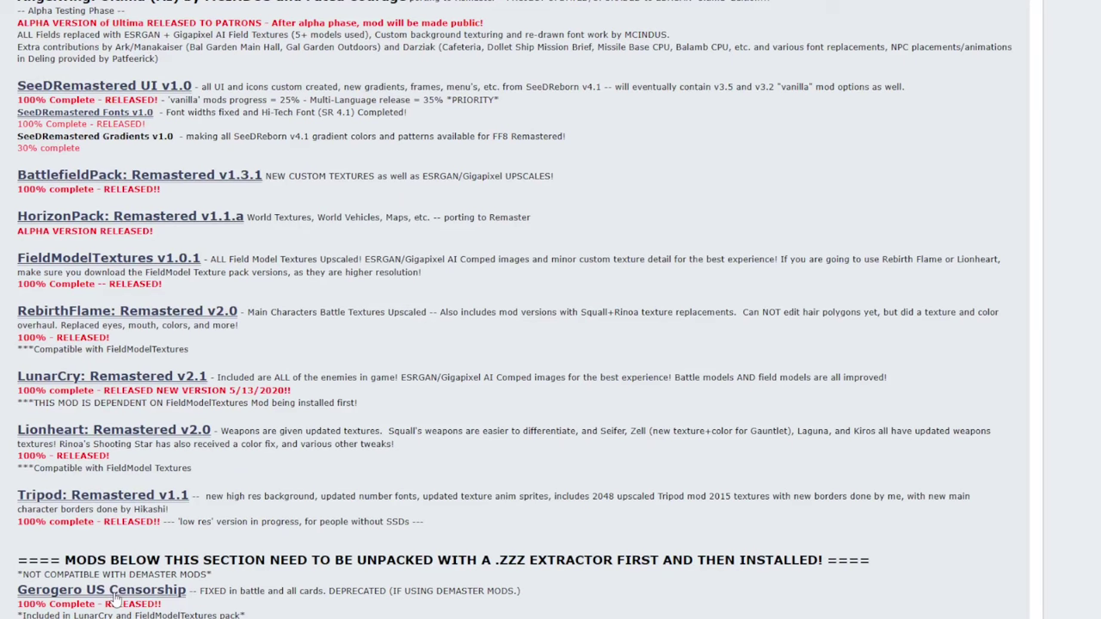
Step: Open the SeeDRemastered UI v1.0 thread and examine its before/after images, feature list and download versions
scroll(99, 593, up, 1)
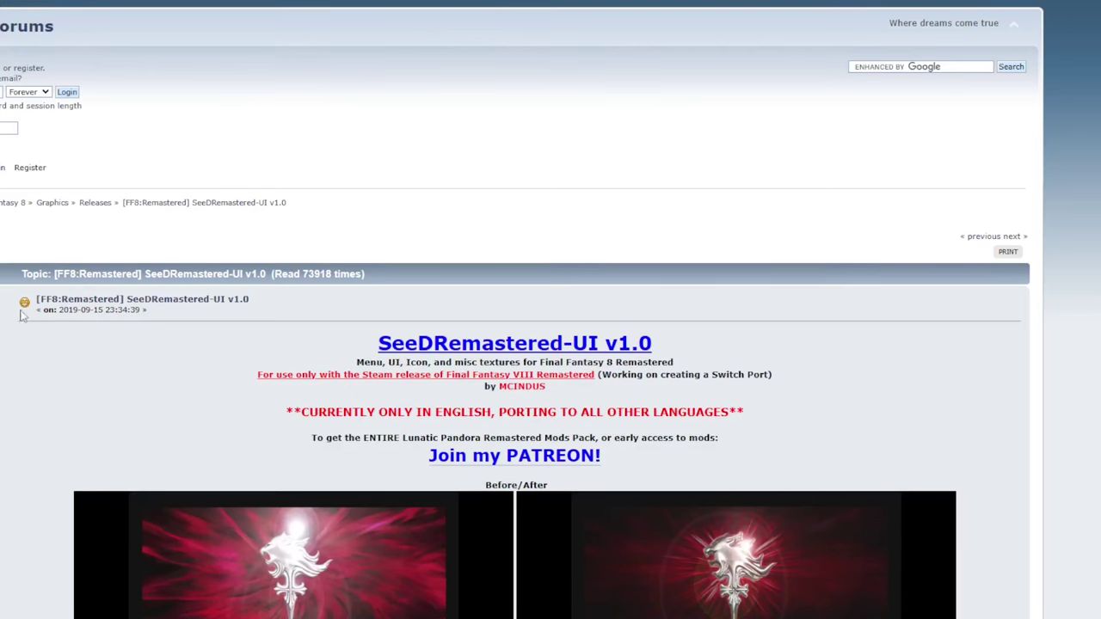
scroll(54, 380, down, 5)
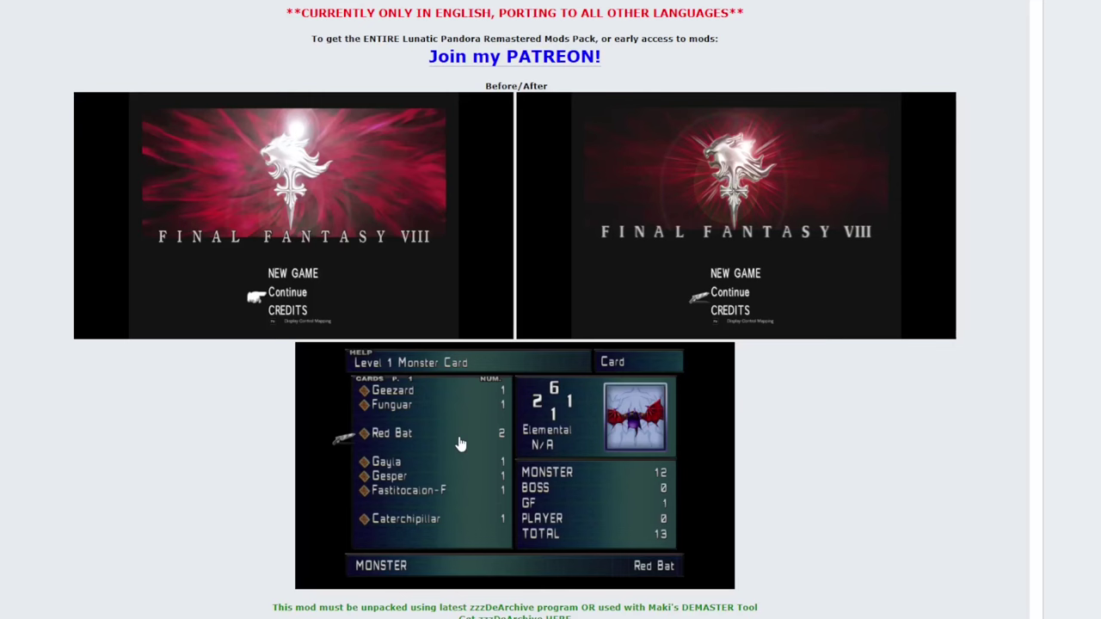
scroll(91, 410, down, 5)
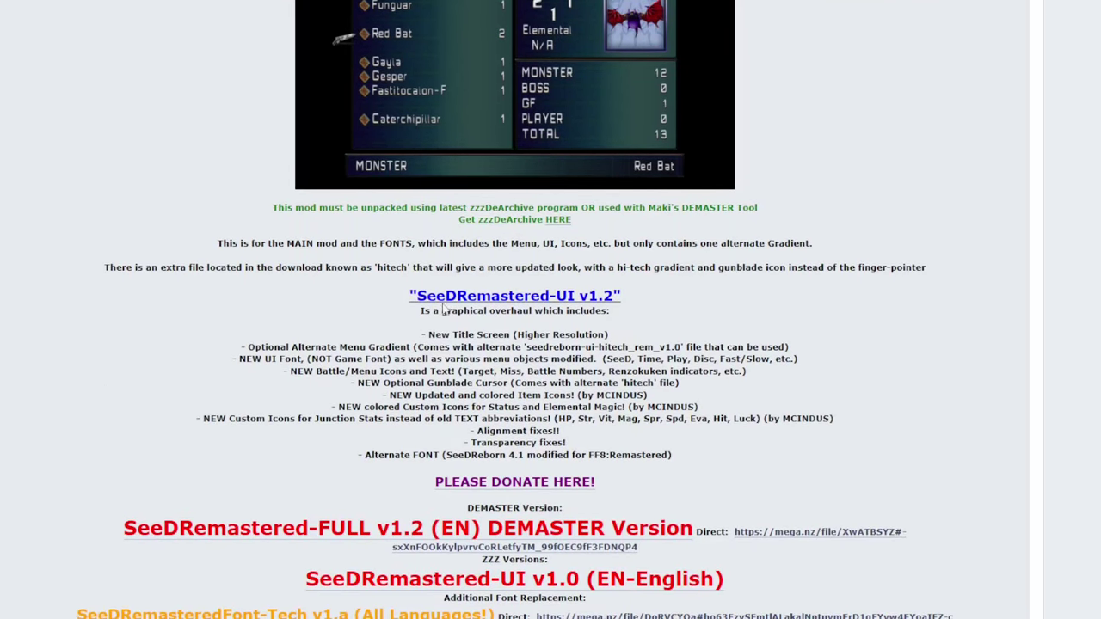
scroll(447, 295, down, 2)
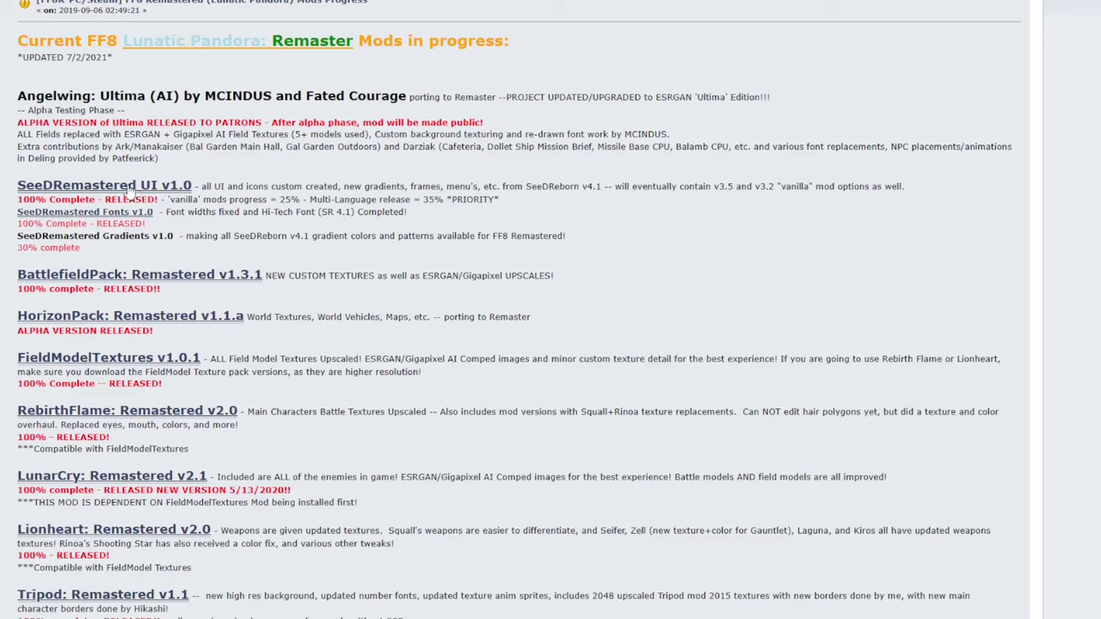
Step: Open the BattlefieldPack: Remastered v1.3.1 thread and review its comparison images, DEMASTER installation instructions and download link
click(104, 277)
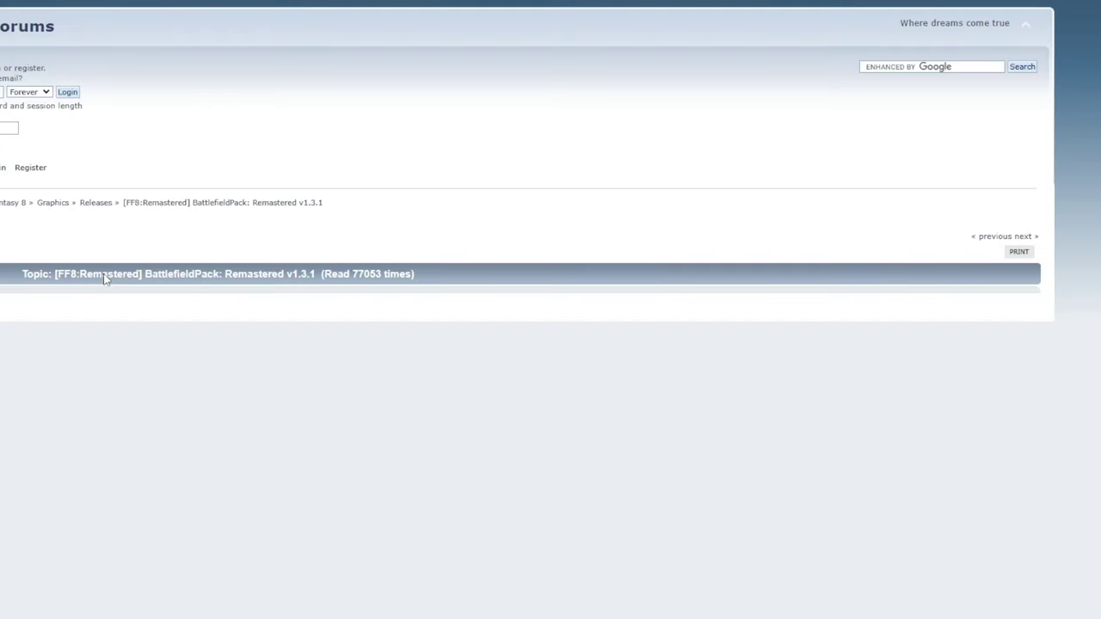
scroll(51, 293, down, 3)
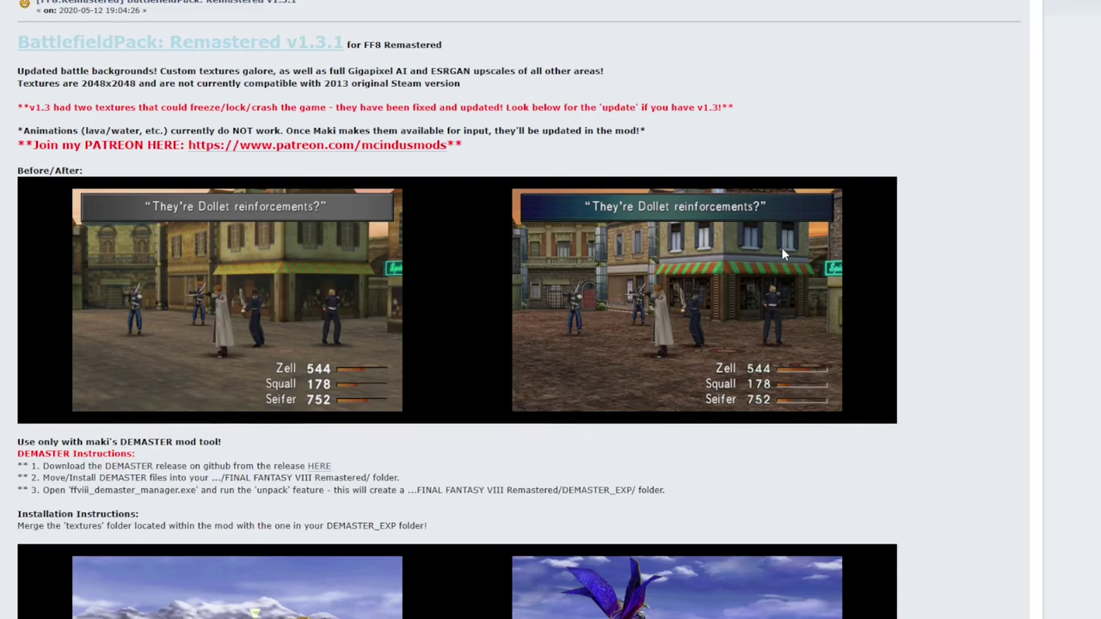
scroll(451, 282, down, 1)
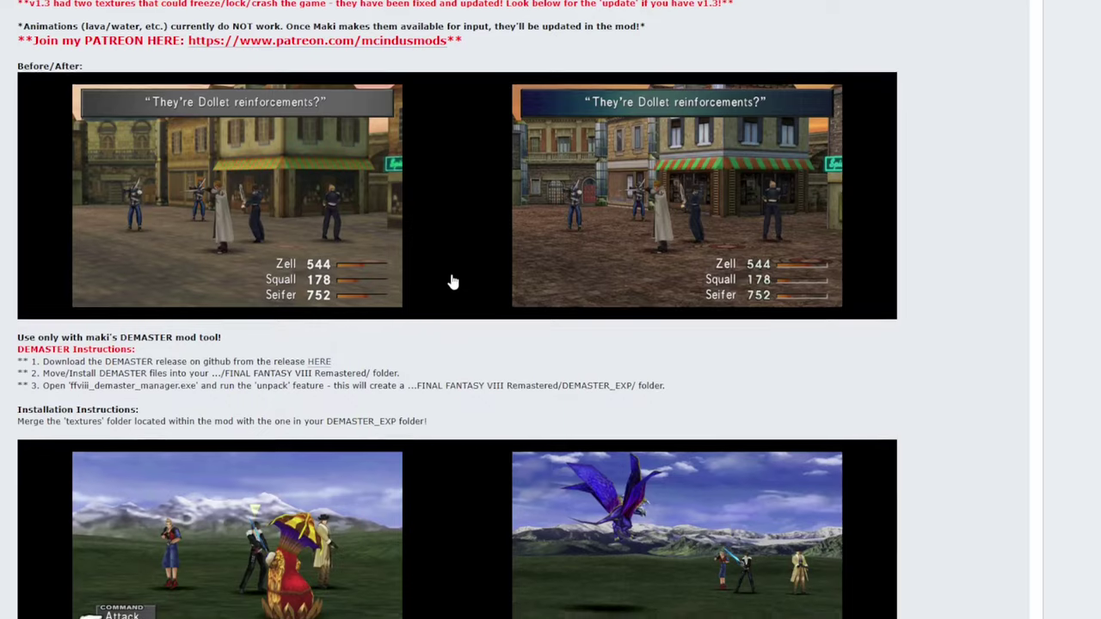
scroll(453, 282, down, 3)
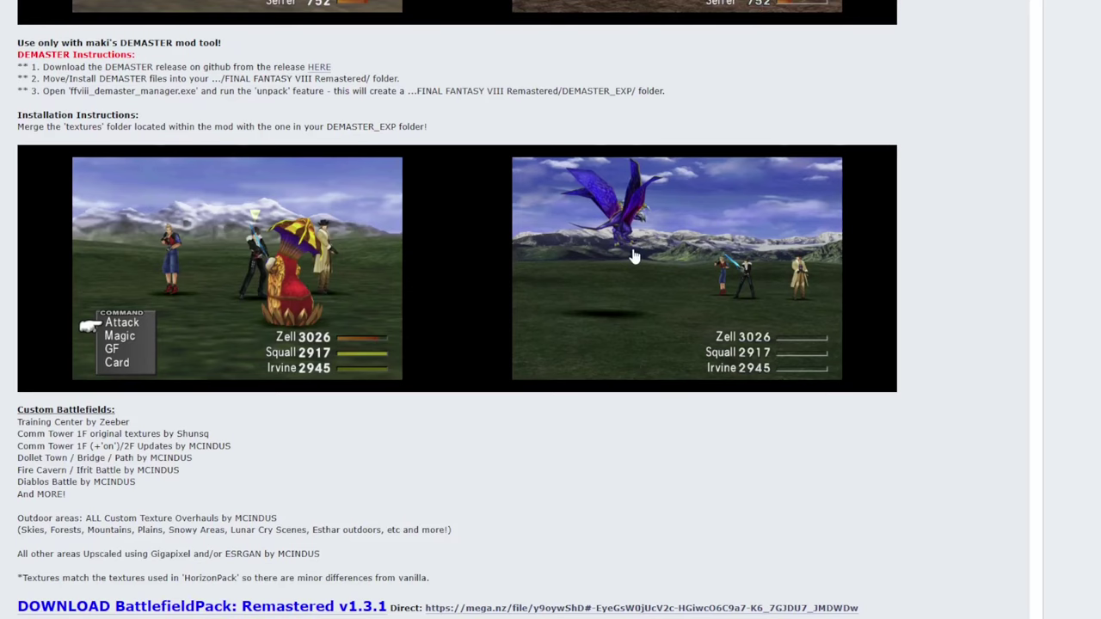
scroll(520, 257, down, 3)
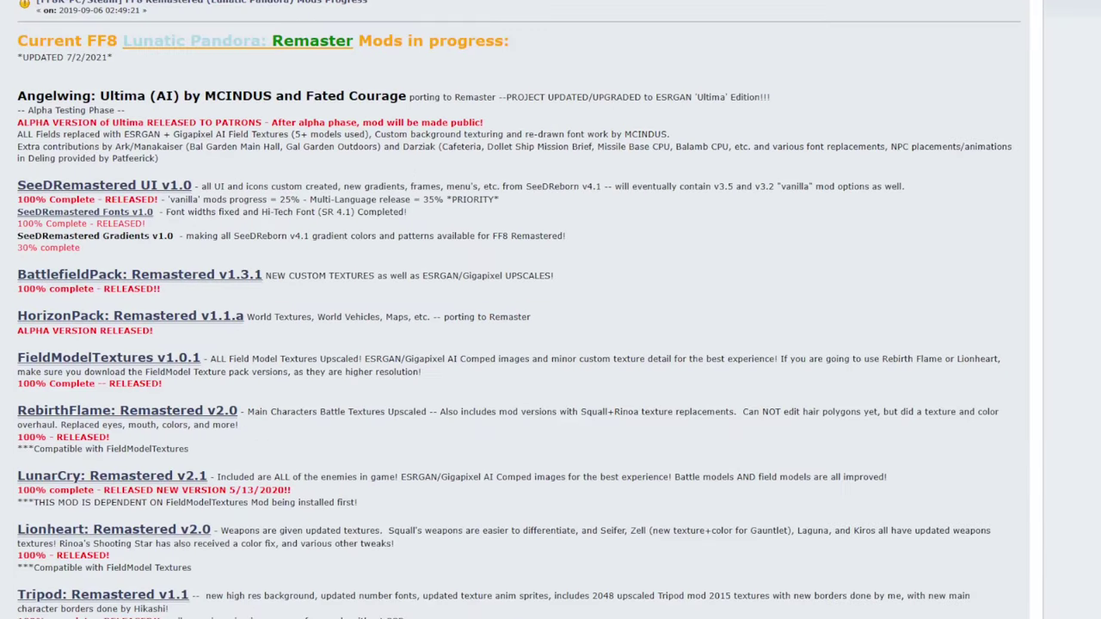
Step: Open the HorizonPack: Remastered v1.1.a thread from the mod list and examine its world texture comparisons and download links
scroll(516, 344, down, 1)
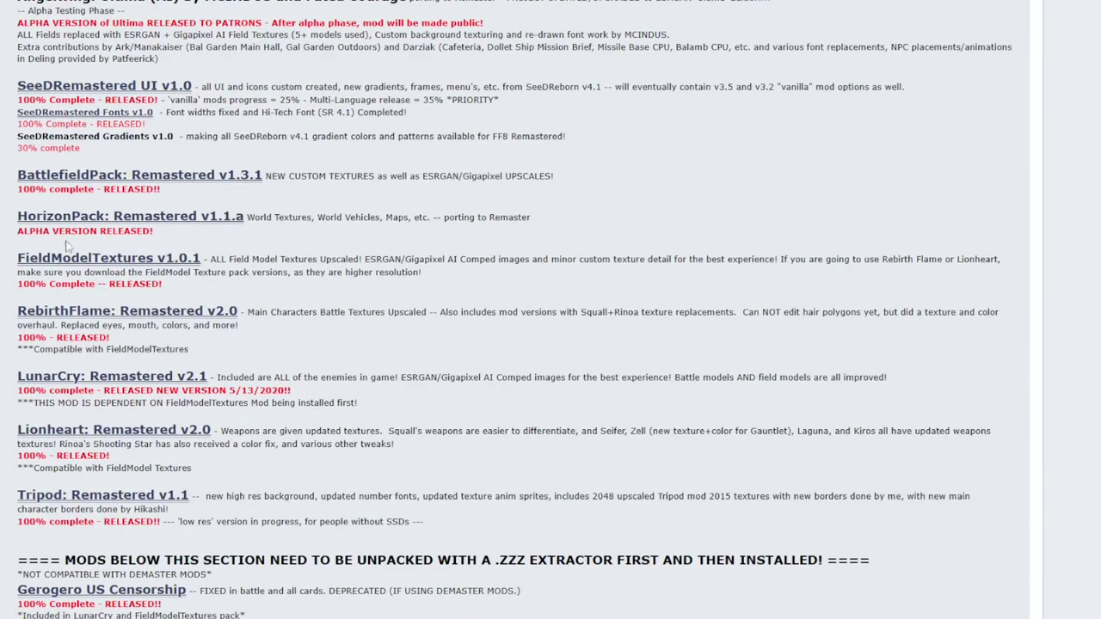
click(131, 219)
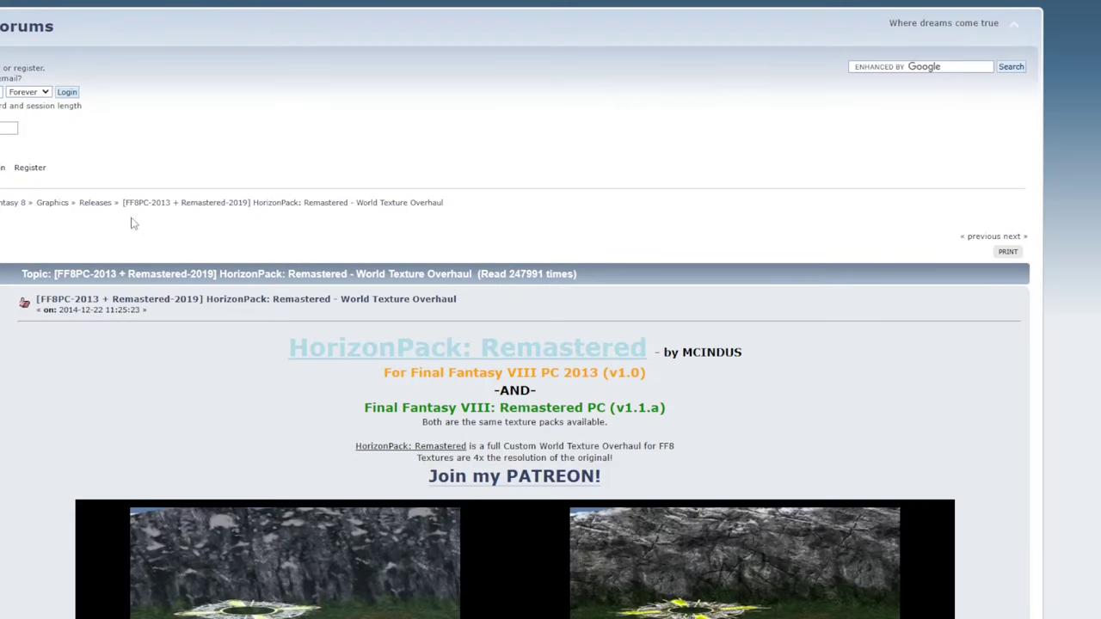
scroll(34, 250, down, 3)
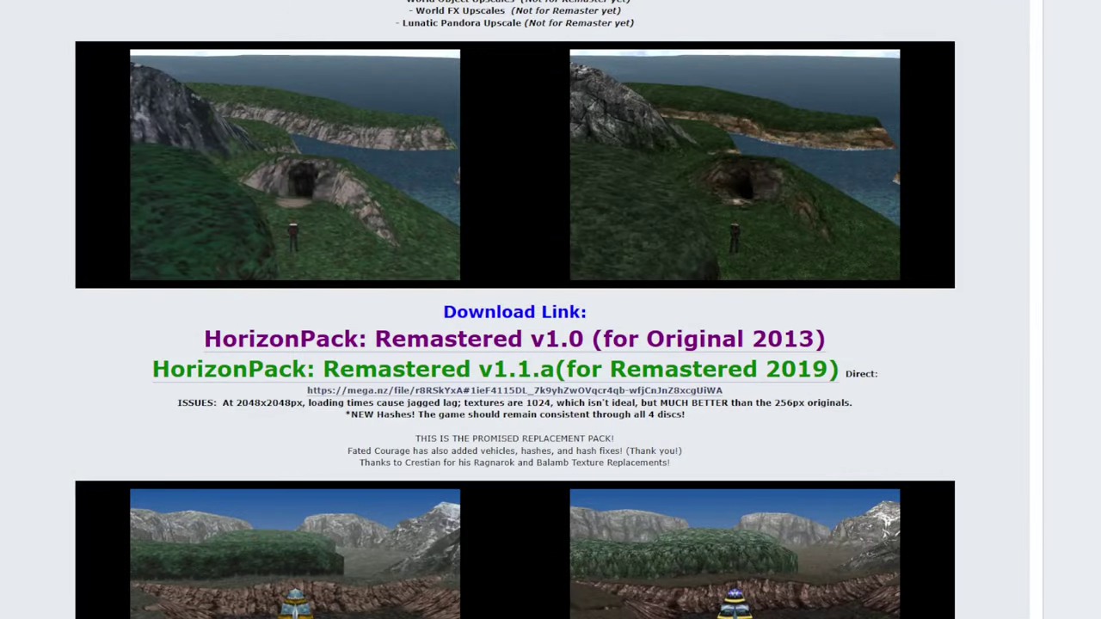
scroll(551, 309, up, 10)
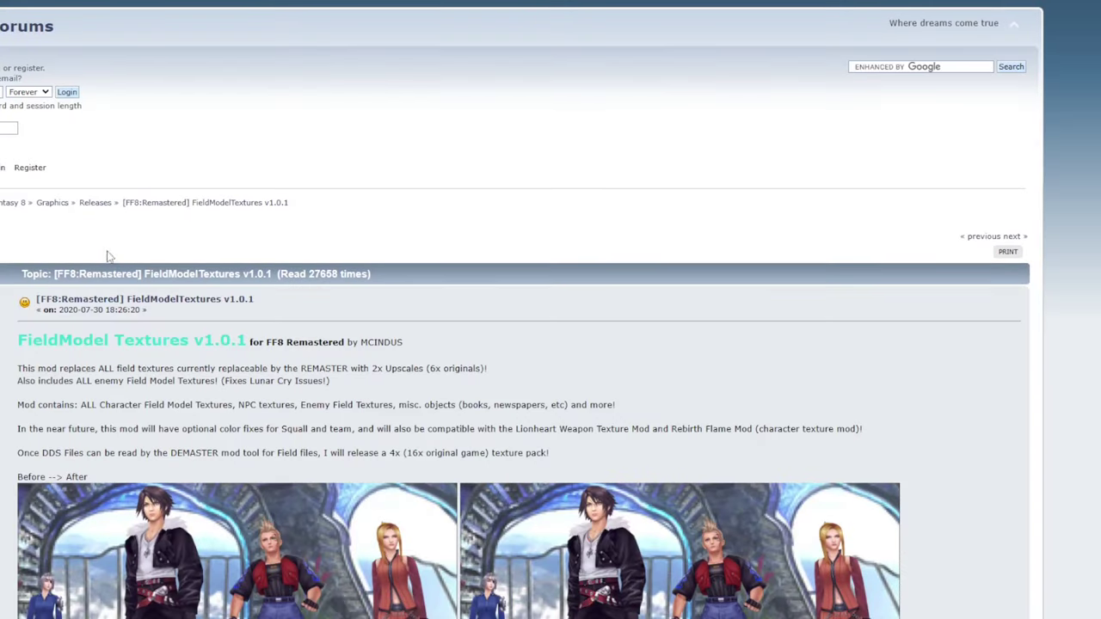
Step: Review the FieldModelTextures v1.0.1 thread's description and before/after character and vehicle images
scroll(34, 260, down, 4)
scroll(24, 277, down, 1)
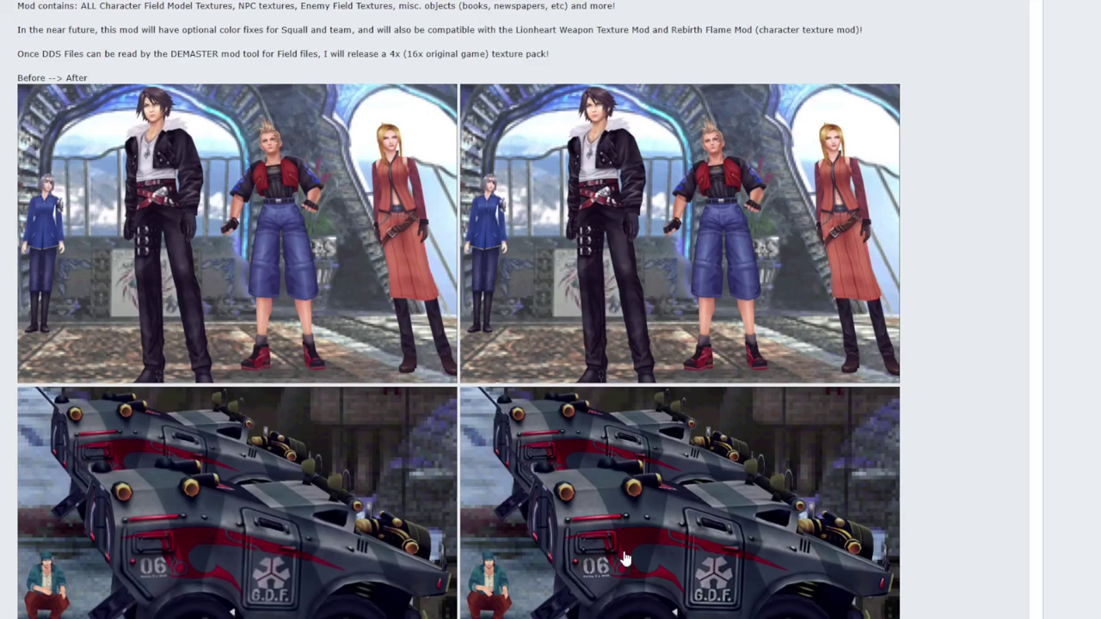
scroll(551, 310, down, 7)
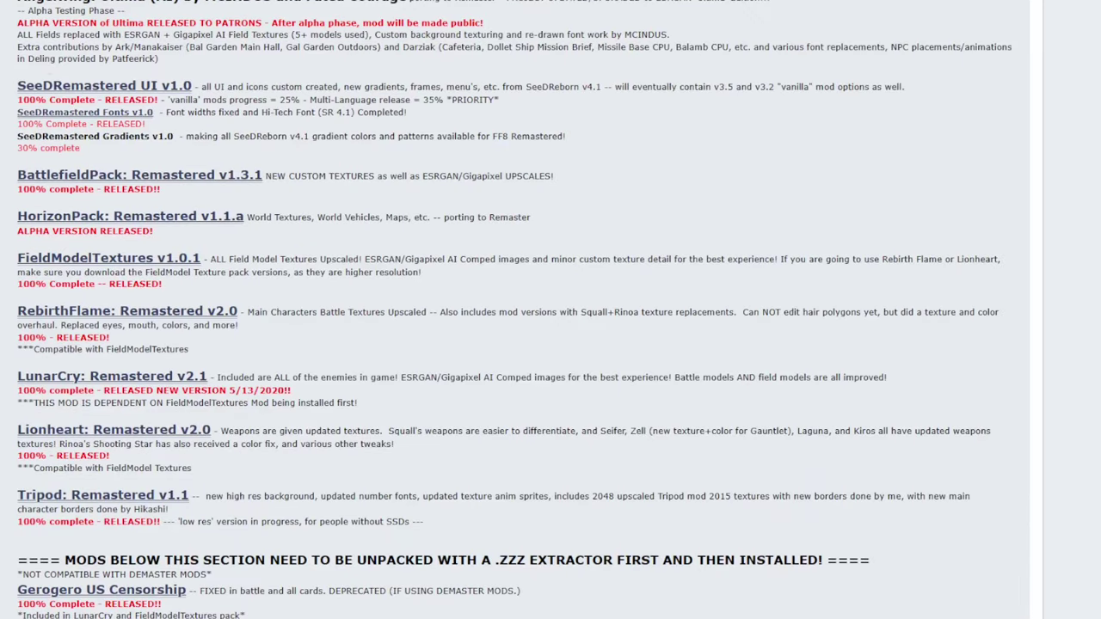
Step: Open the RebirthFlame: Remastered v2.0 thread from the mod list, check the v2.0-SR zip's MEGA download page and close it
scroll(151, 218, down, 1)
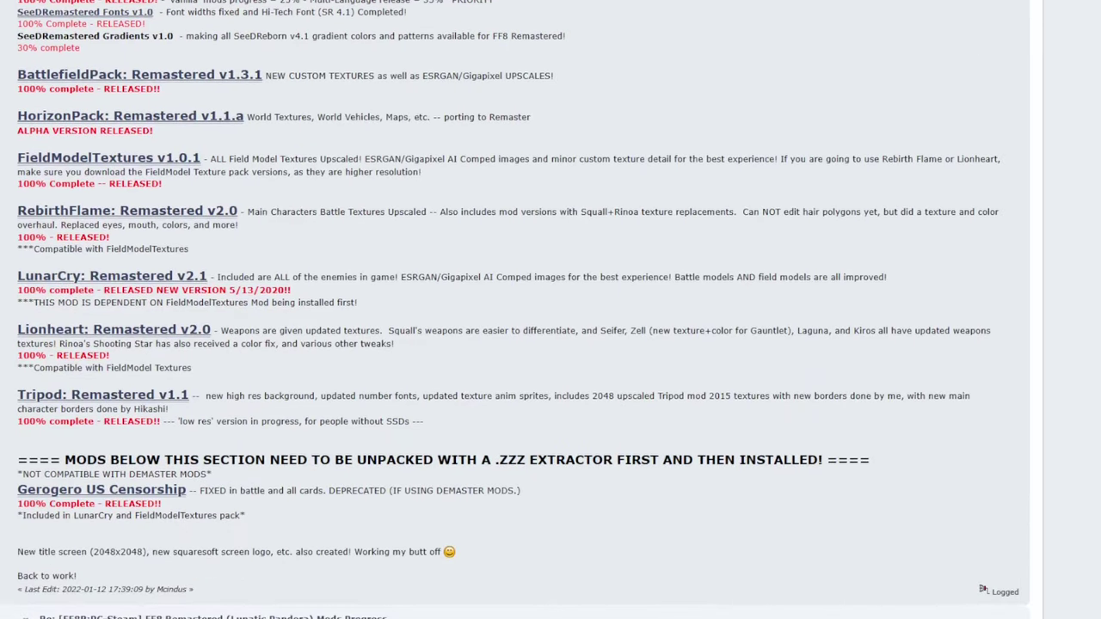
click(152, 214)
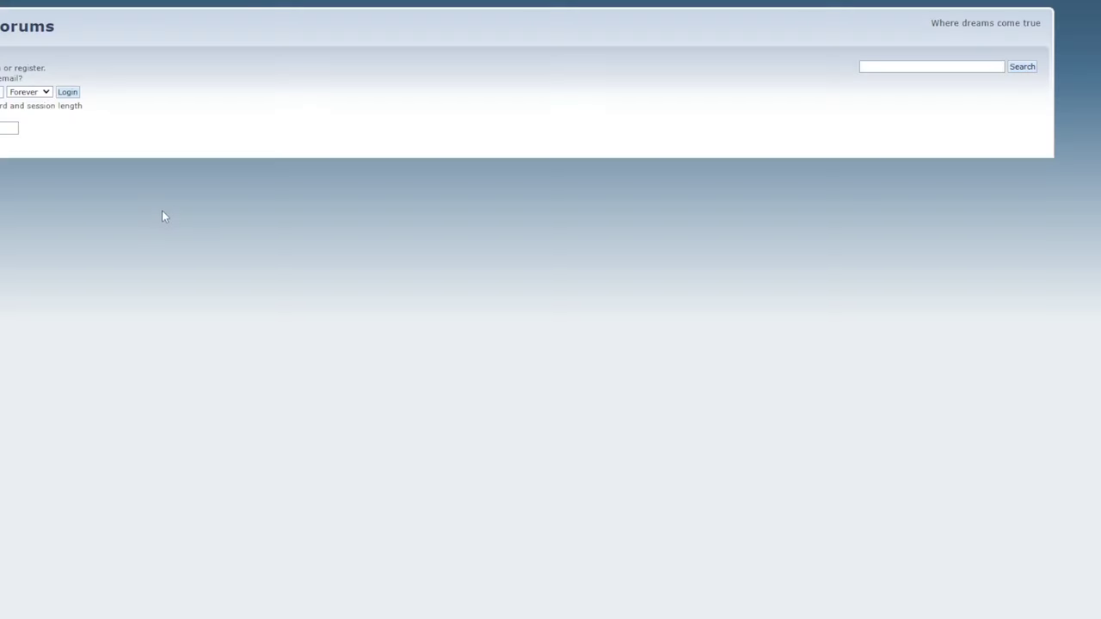
scroll(154, 217, down, 1)
scroll(154, 217, down, 3)
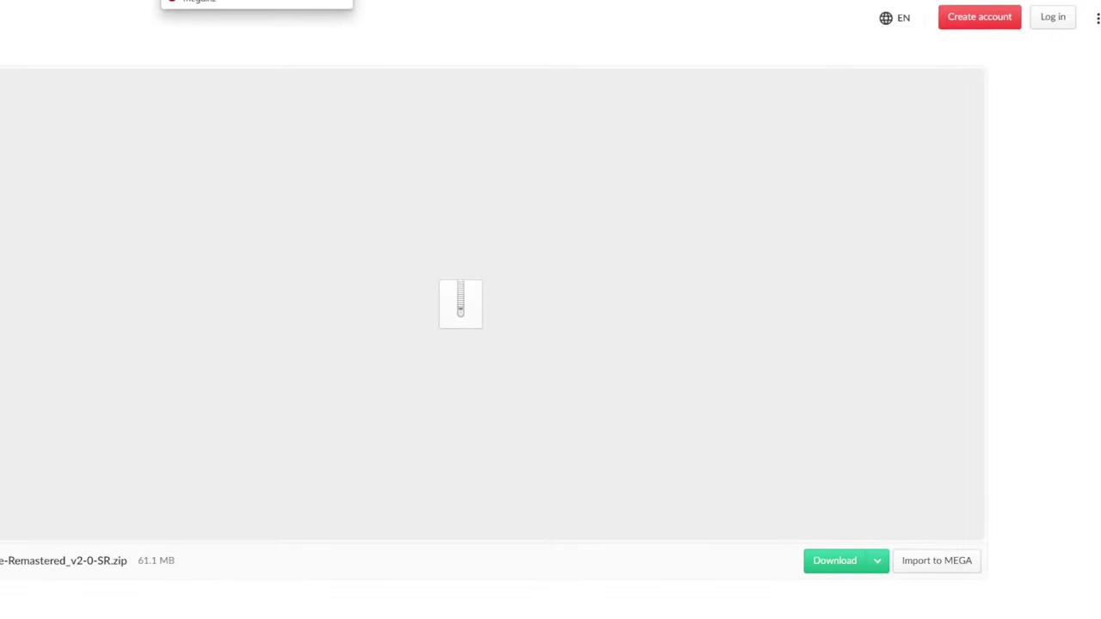
key(ctrl+w)
Step: Follow the RebirthFlame thread's DEMASTER Mod Tool link to GitHub and download ff8_demastered_1033.7z from release 1.3.3
scroll(250, 141, down, 8)
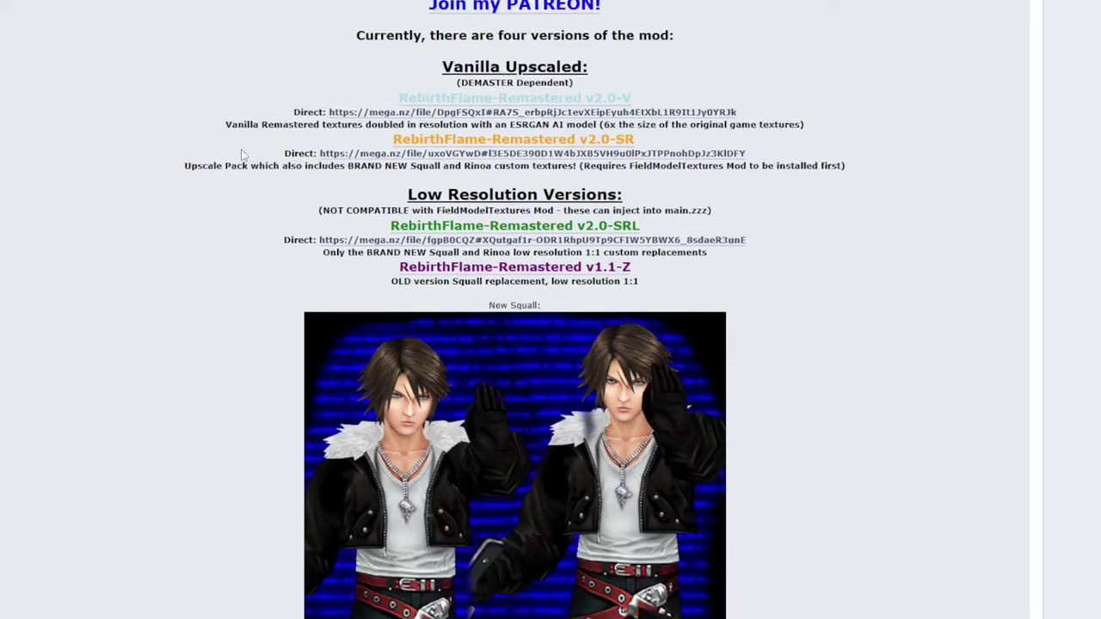
scroll(234, 158, down, 1)
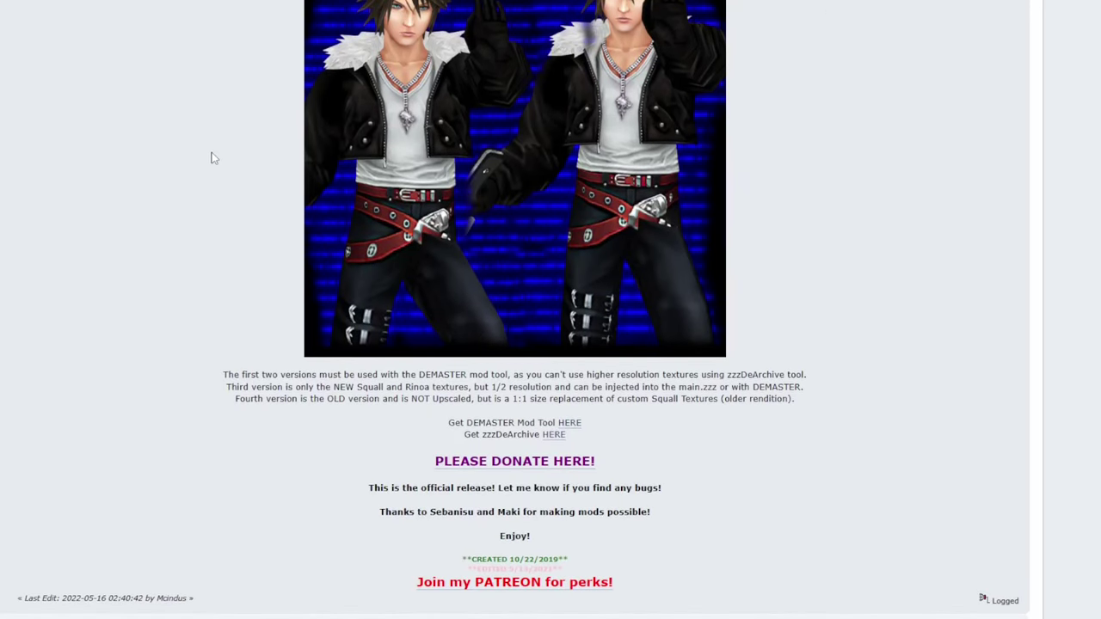
scroll(214, 157, down, 3)
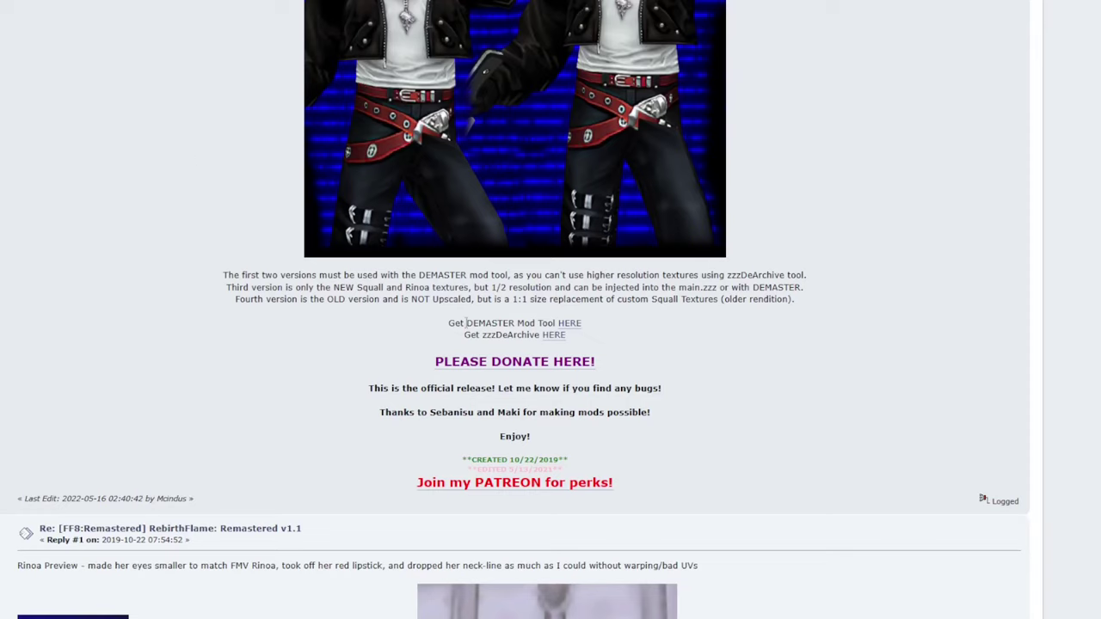
drag(467, 323, 535, 325)
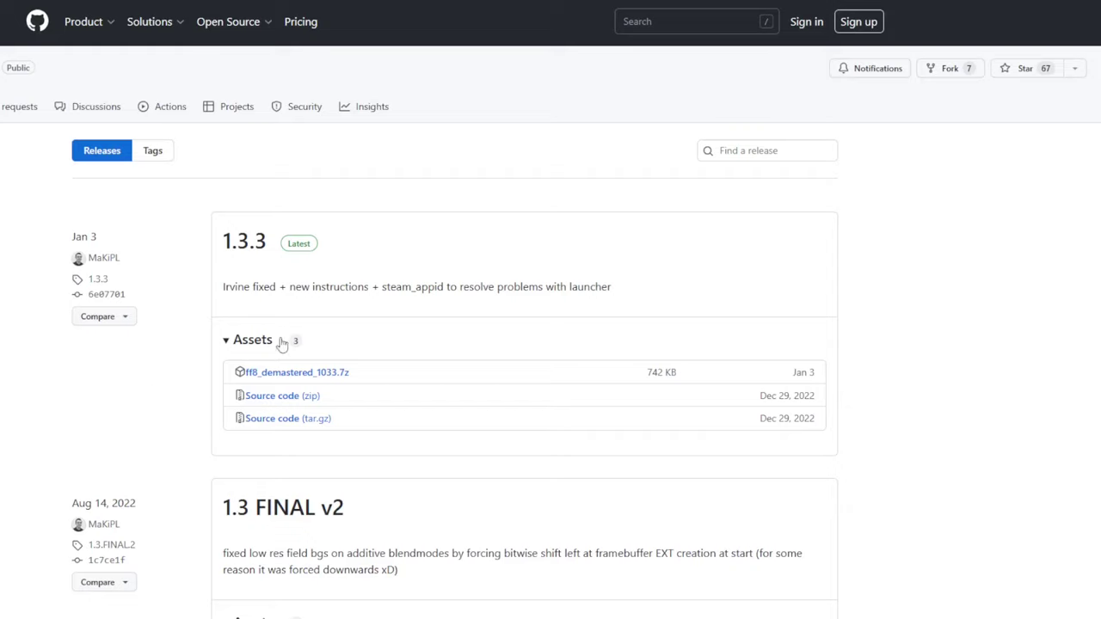
click(322, 381)
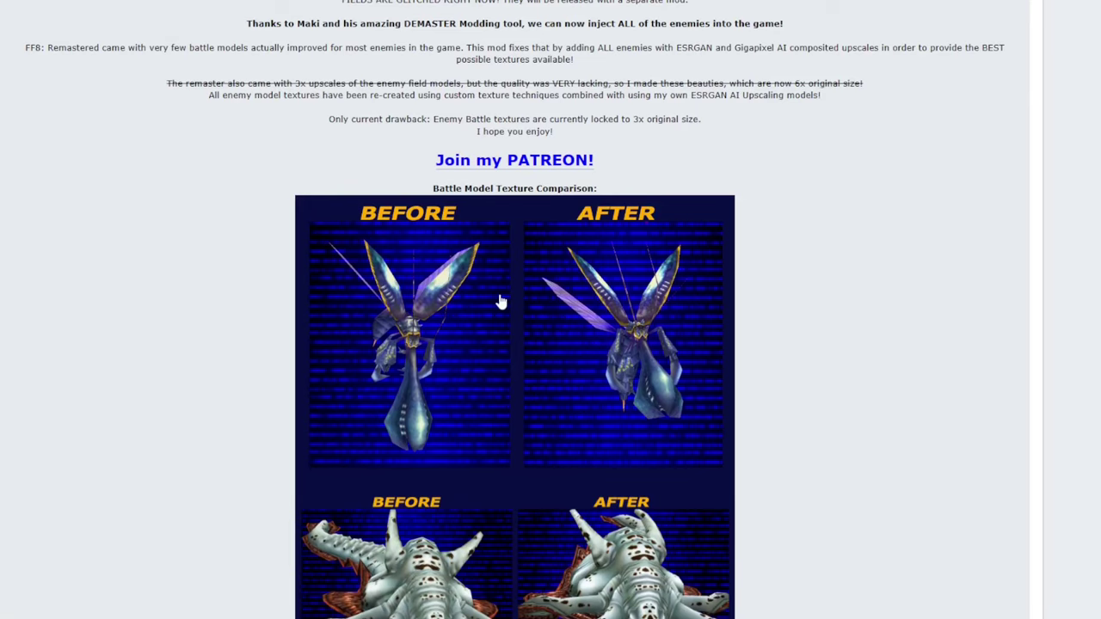
Step: Examine the LunarCry: Remastered v2.1 thread's enemy texture comparisons, install instructions and MEGA download page, and return to the mod list
scroll(500, 302, down, 3)
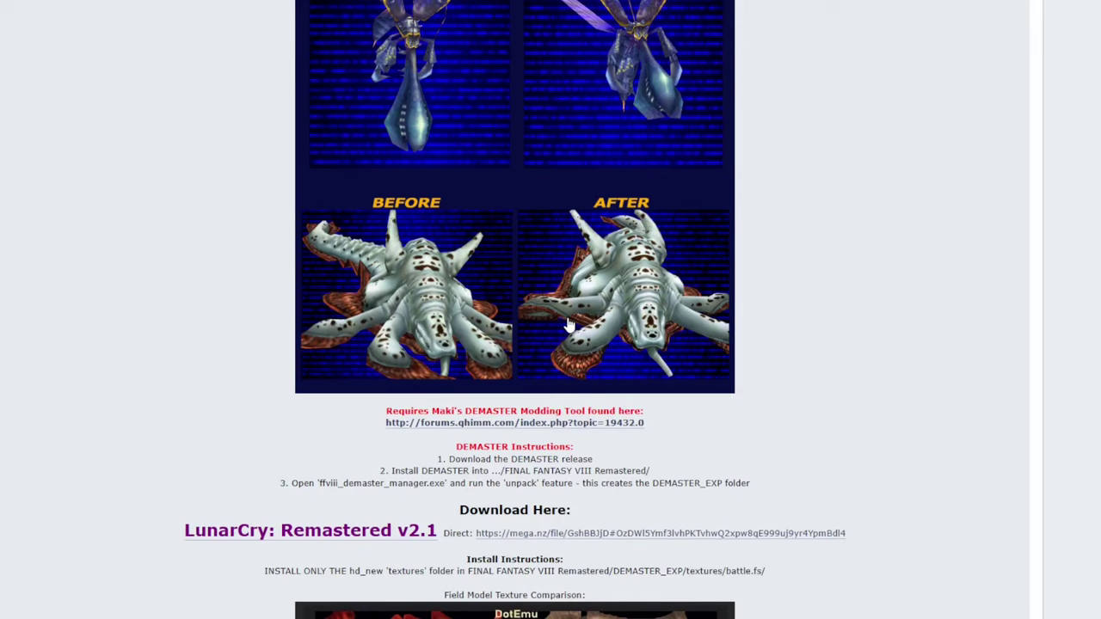
scroll(568, 330, down, 3)
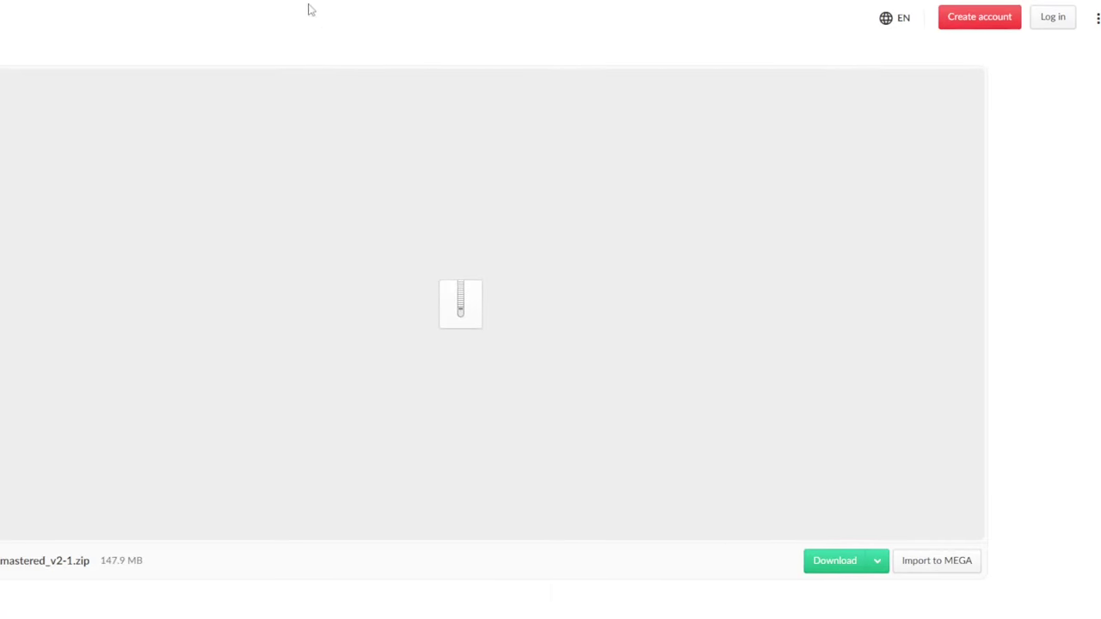
key(alt+Left)
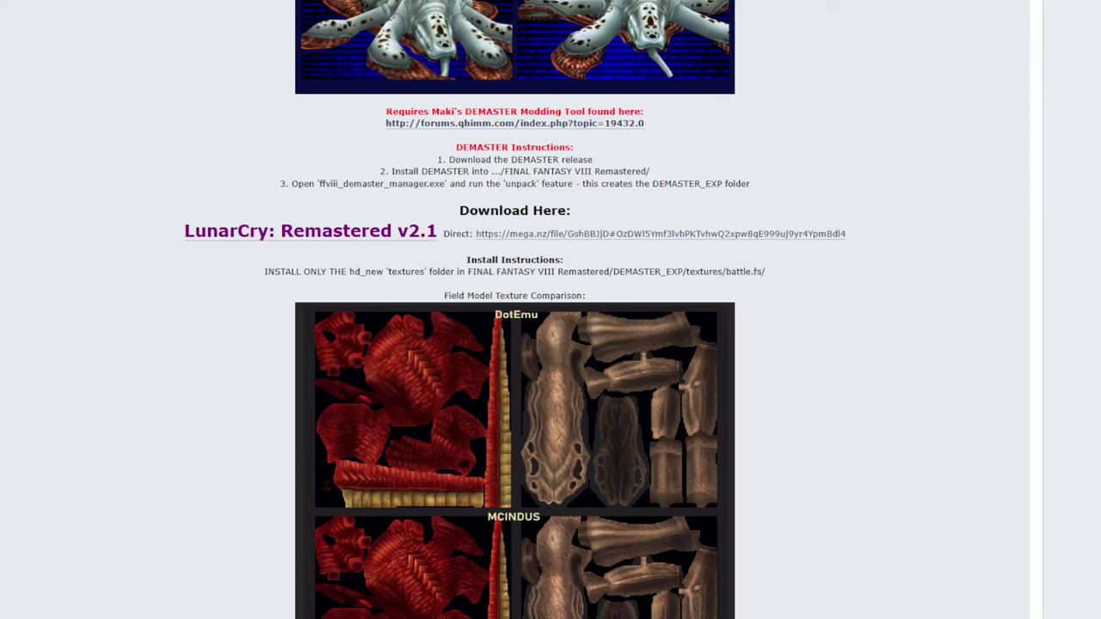
key(alt+Left)
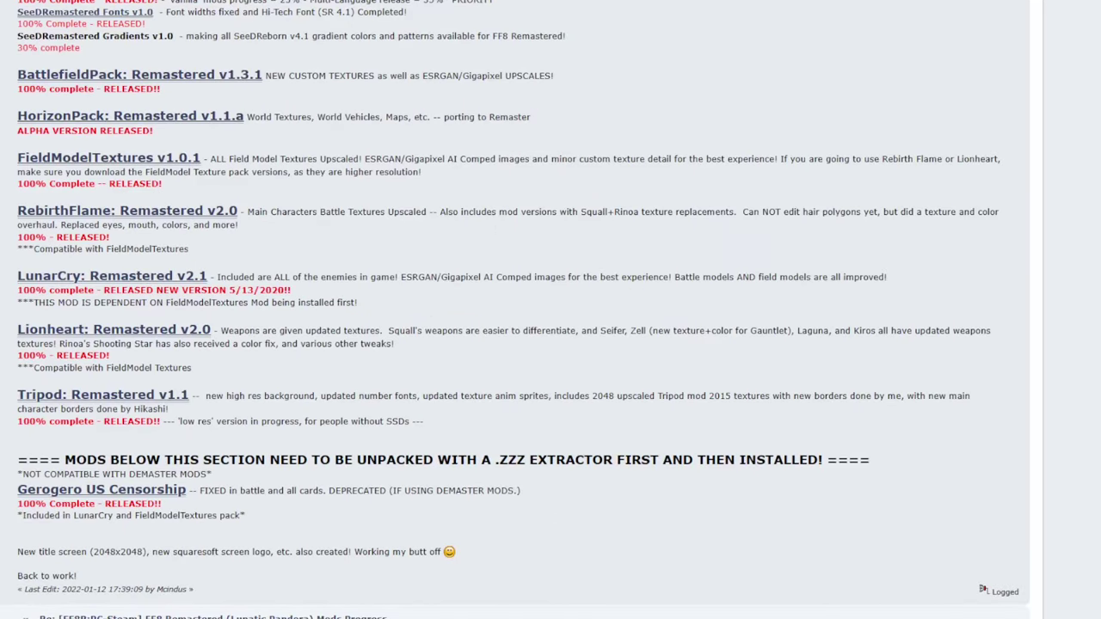
Step: Open the Lionheart: Remastered v2.0 thread and examine its compatibility notes and Squall weapon texture comparison
scroll(120, 241, down, 2)
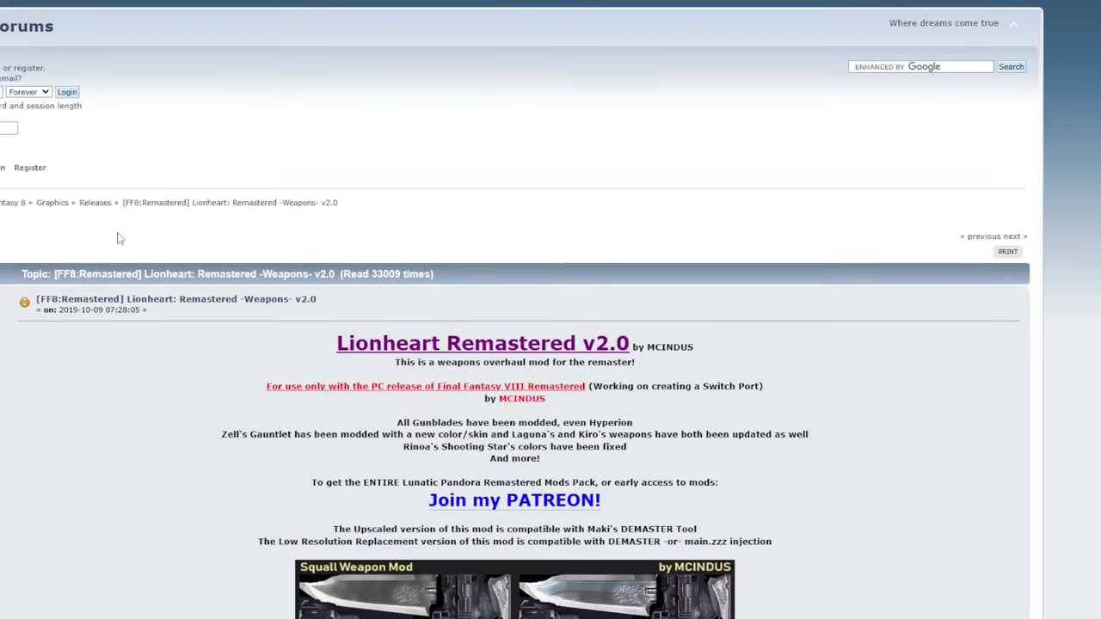
scroll(152, 236, down, 3)
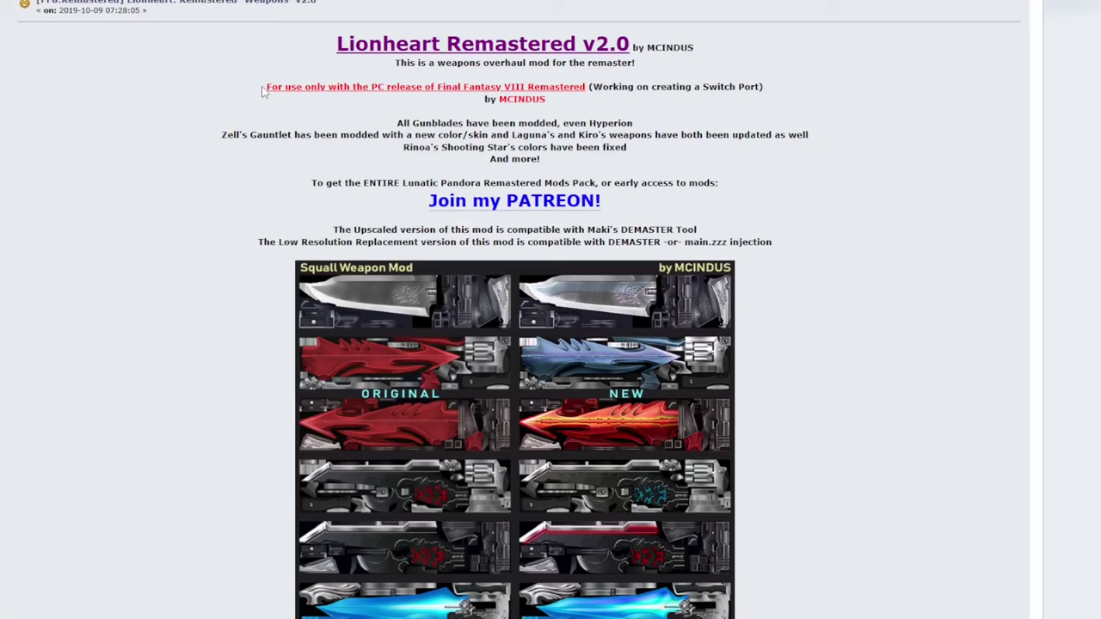
drag(264, 88, 712, 87)
click(666, 87)
scroll(251, 174, down, 1)
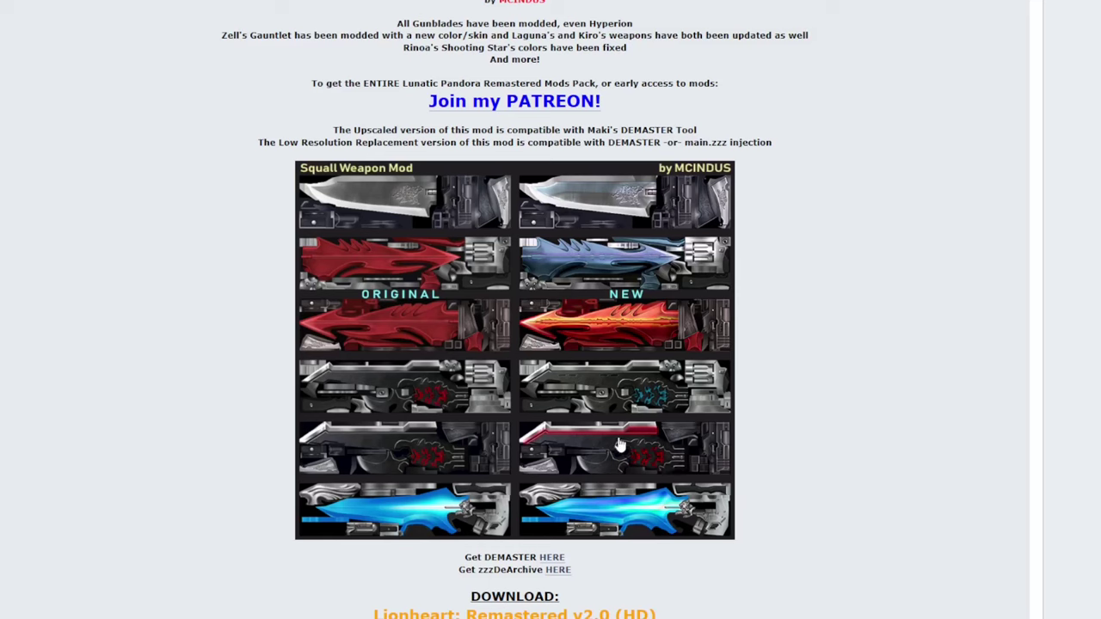
Step: Examine the Lionheart: Remastered v2.0 thread's HD and SD download links, DEMASTER requirement and install-order note
scroll(702, 422, down, 1)
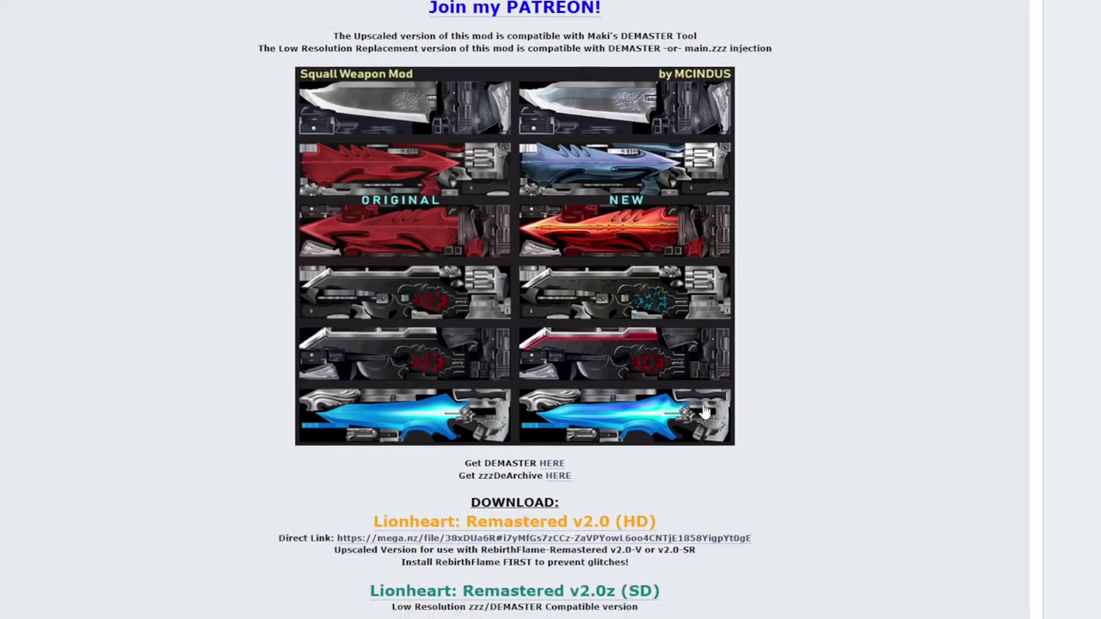
scroll(703, 413, down, 1)
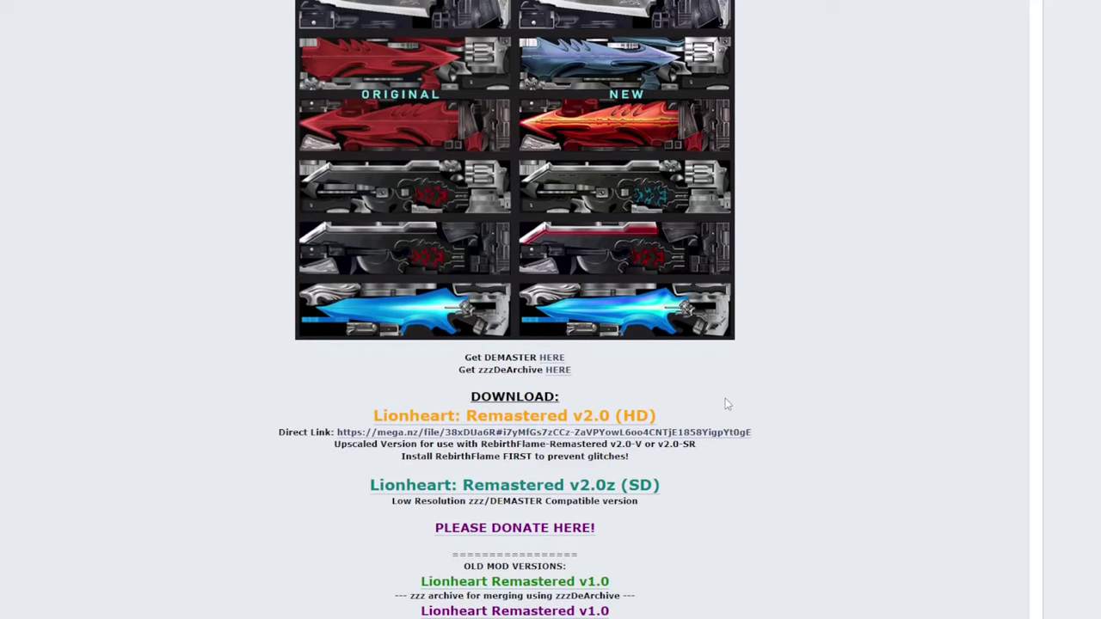
scroll(733, 403, down, 1)
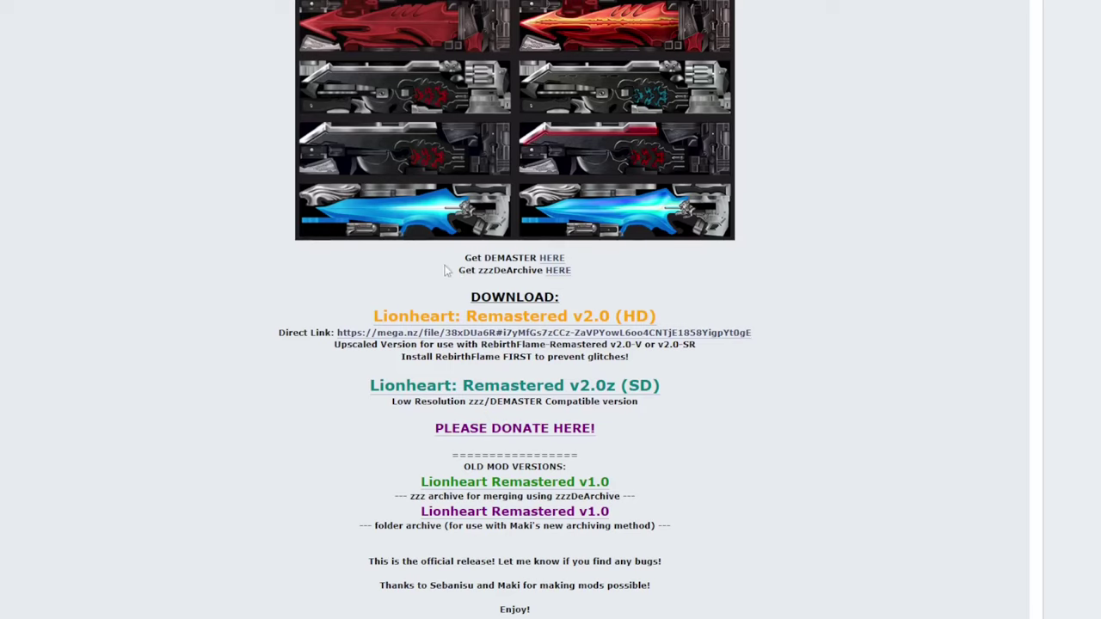
scroll(254, 291, down, 1)
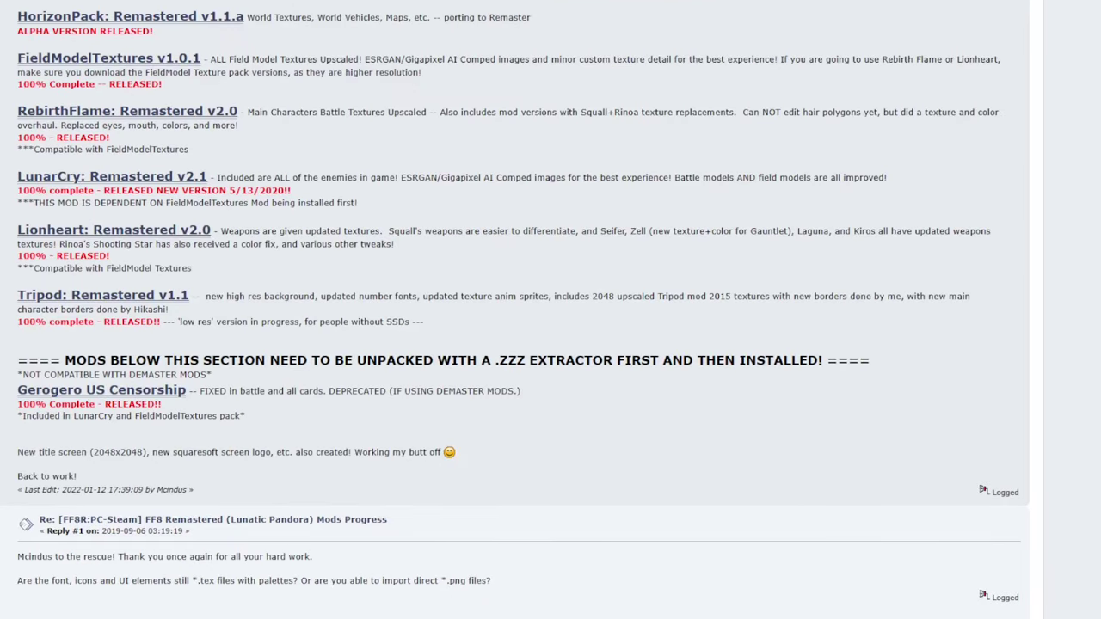
Step: Open the Tripod: Remastered v1.1 thread from the mod list and examine its contents, download links and New/Old card comparisons
click(105, 298)
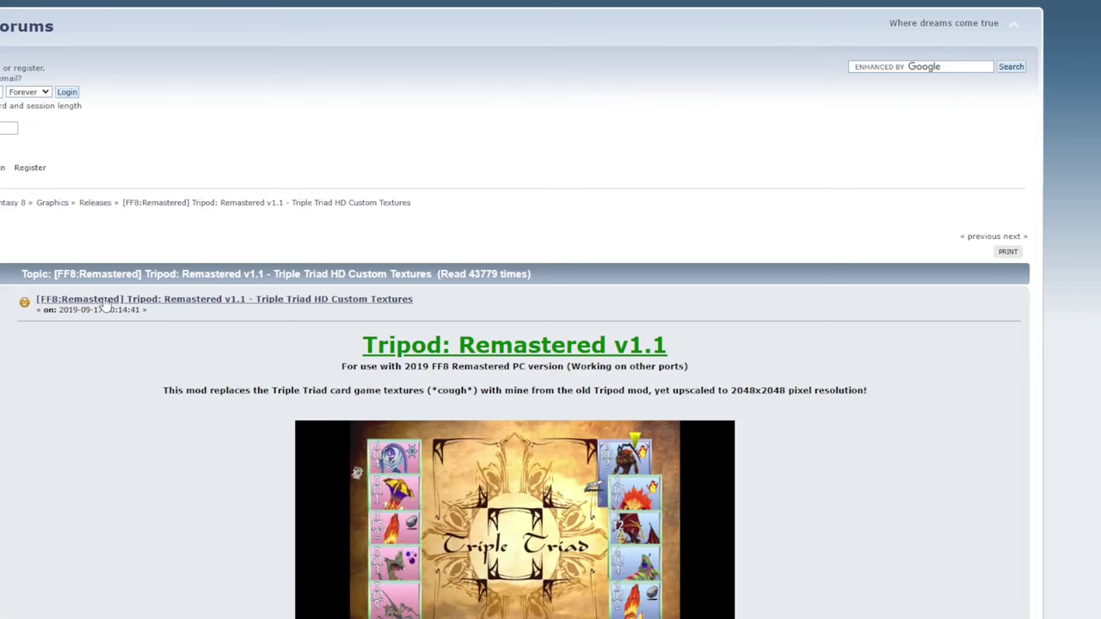
scroll(104, 305, down, 1)
scroll(104, 304, down, 1)
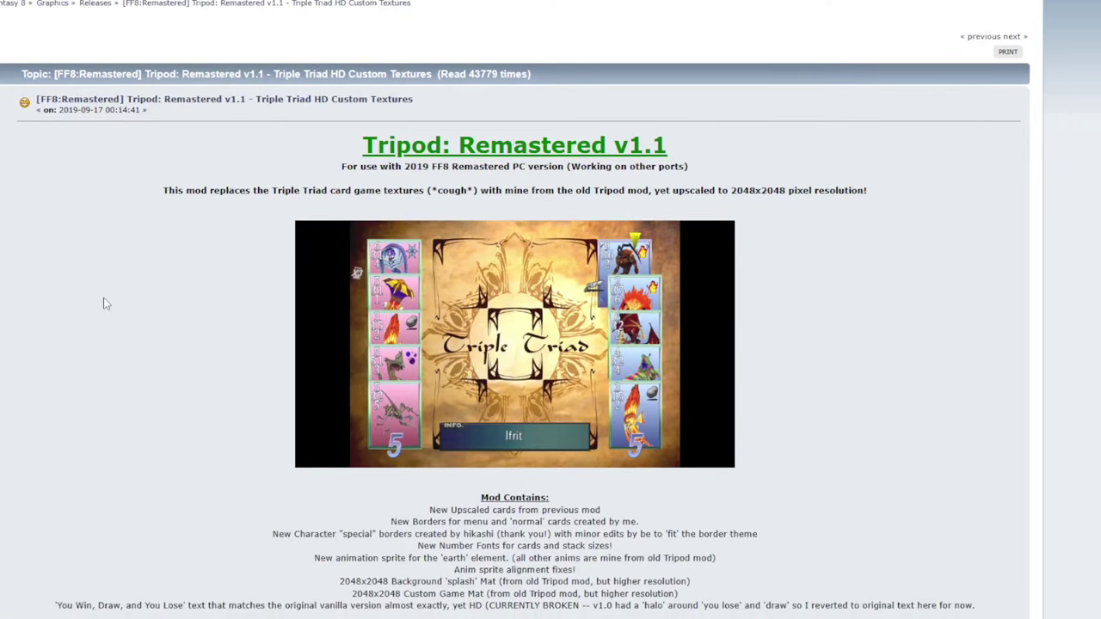
scroll(109, 303, down, 2)
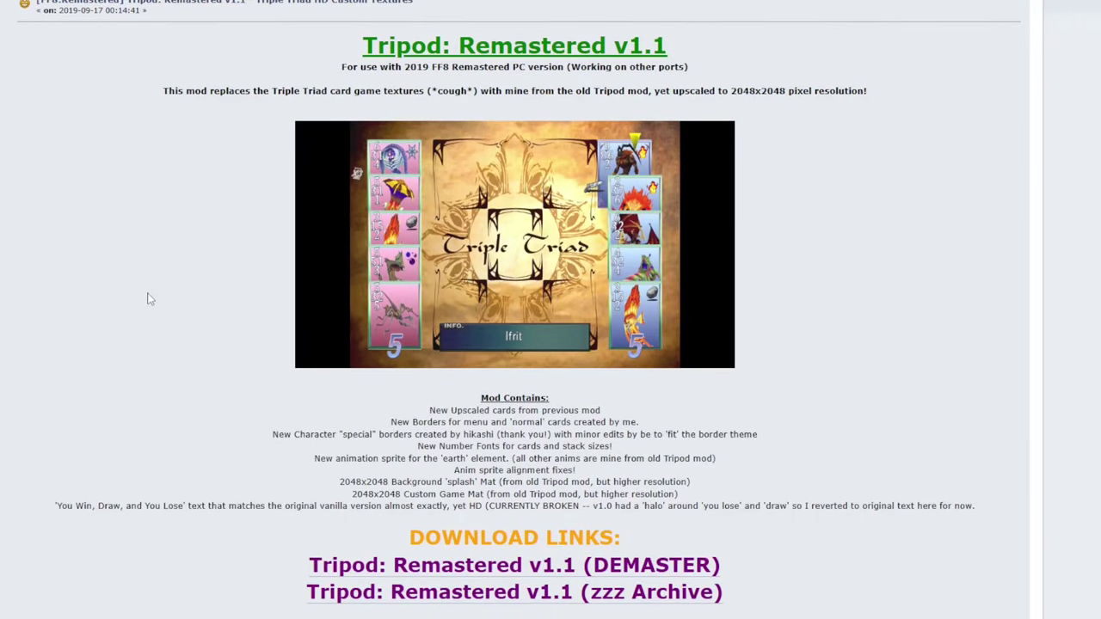
scroll(162, 335, down, 1)
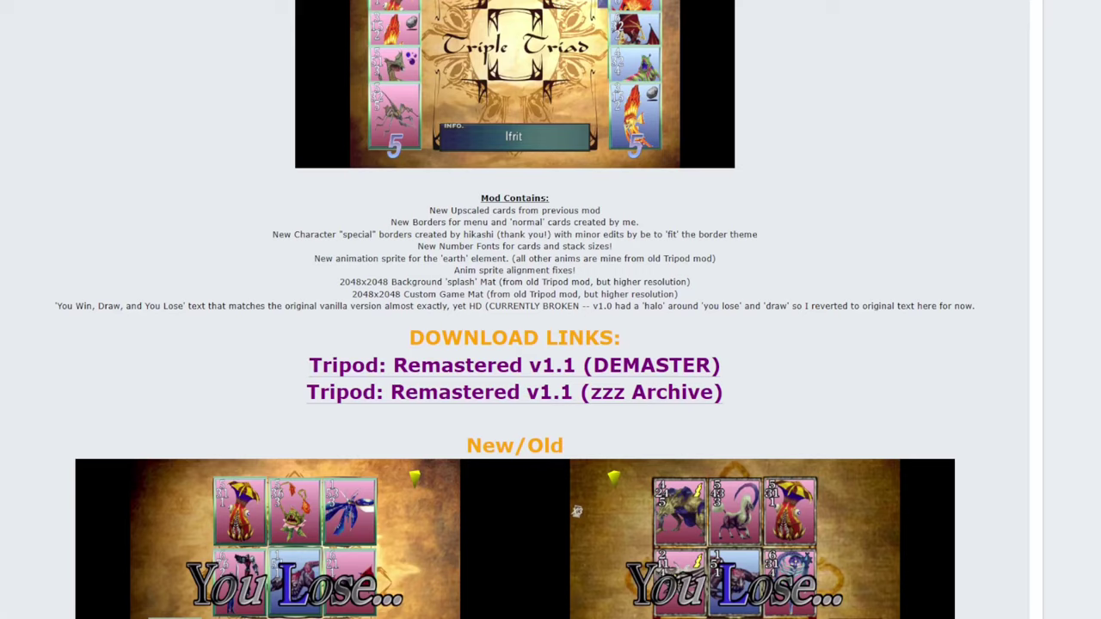
scroll(517, 344, down, 10)
scroll(516, 309, up, 3)
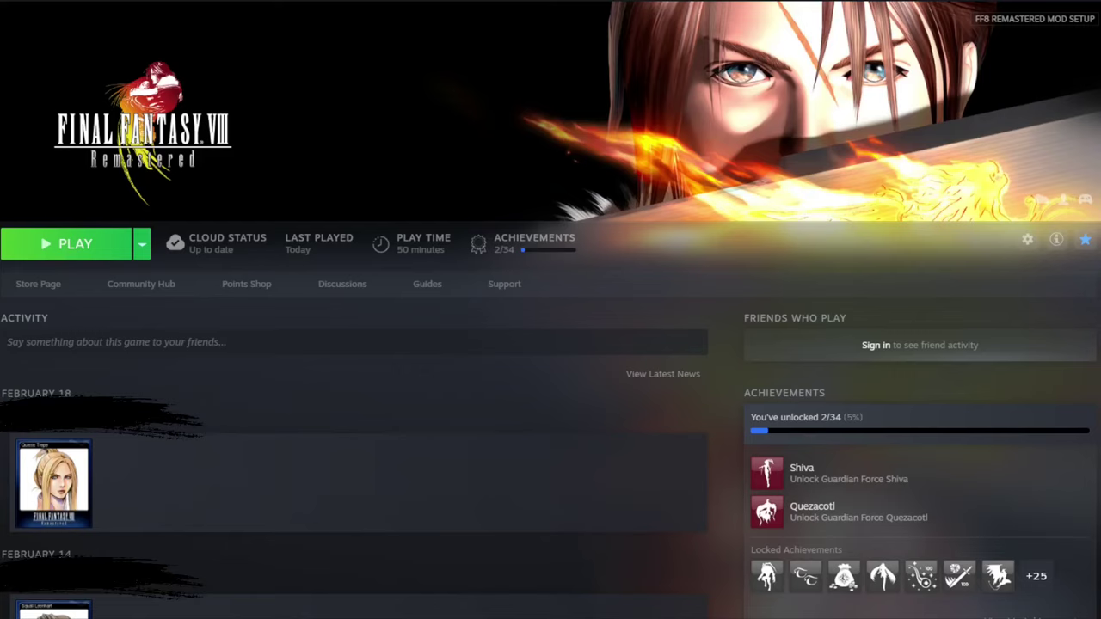
Step: Switch to Steam and open the local files properties of FINAL FANTASY VIII - REMASTERED
click(1027, 241)
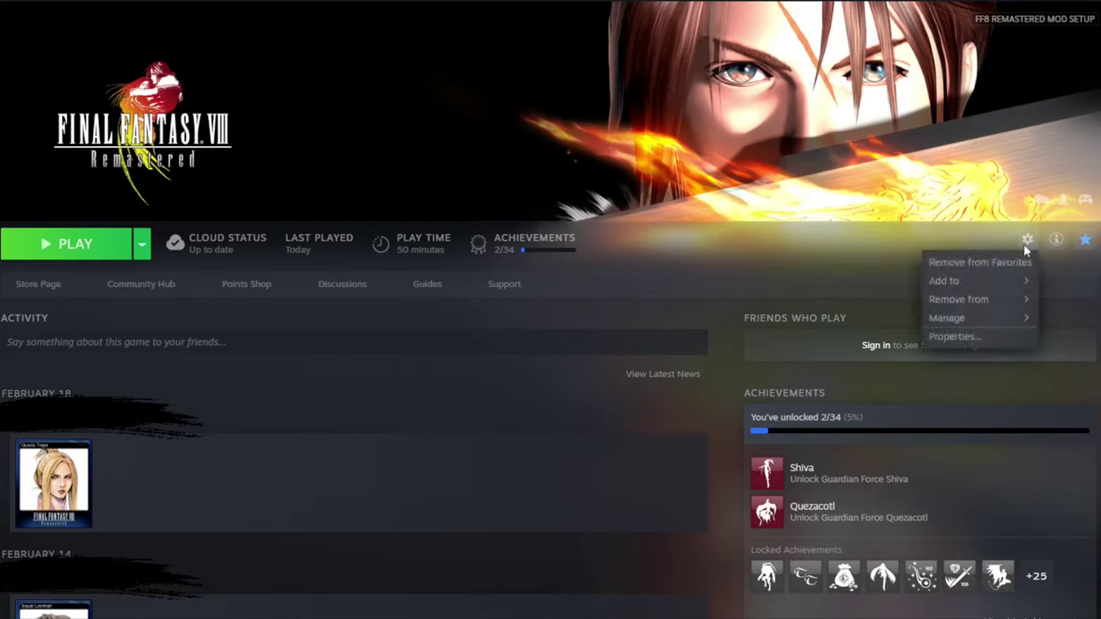
click(993, 336)
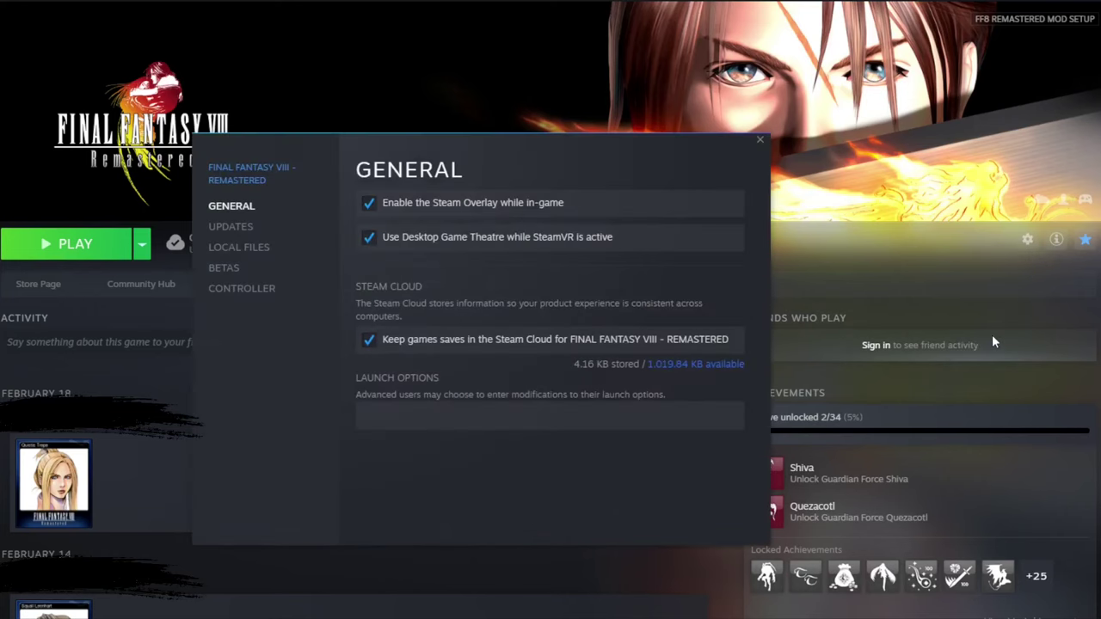
click(236, 249)
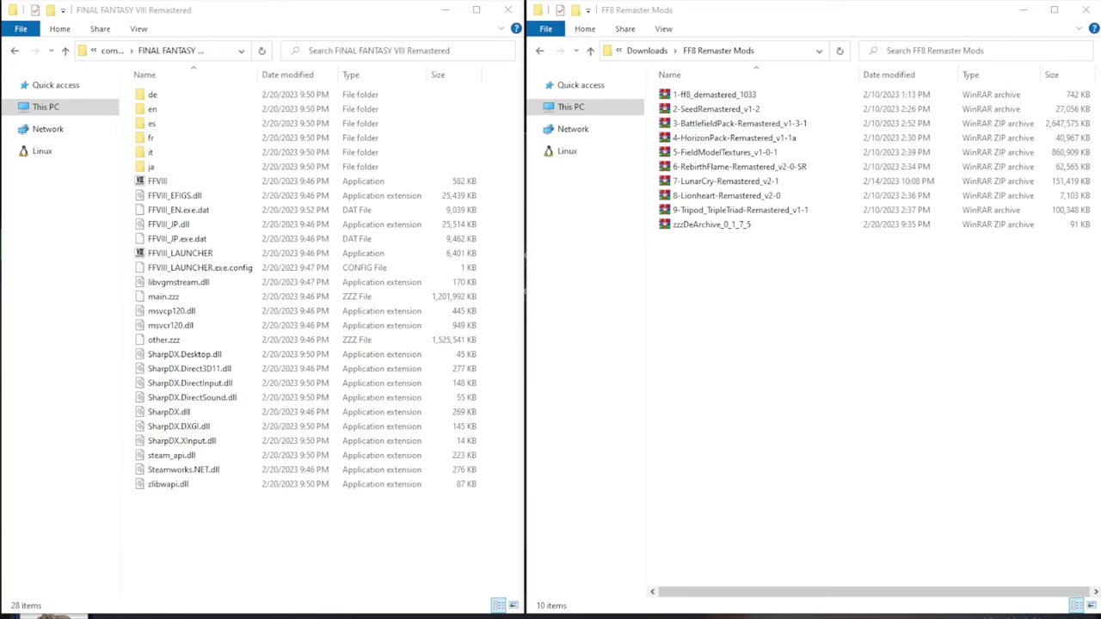
Step: Extract all files from the EN_FR_IT_DE_ES_LATIN folder of 1-ff8_demastered_1033.7z into the FINAL FANTASY VIII Remastered folder, replacing FFVIII_LAUNCHER.exe
drag(20, 40, 551, 38)
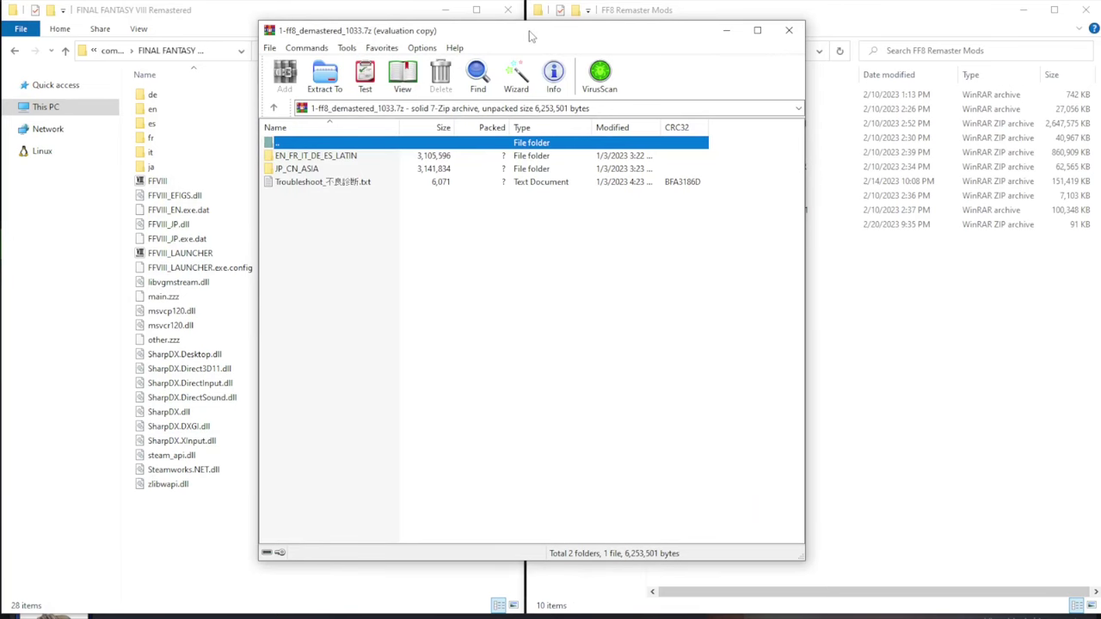
drag(529, 36, 799, 61)
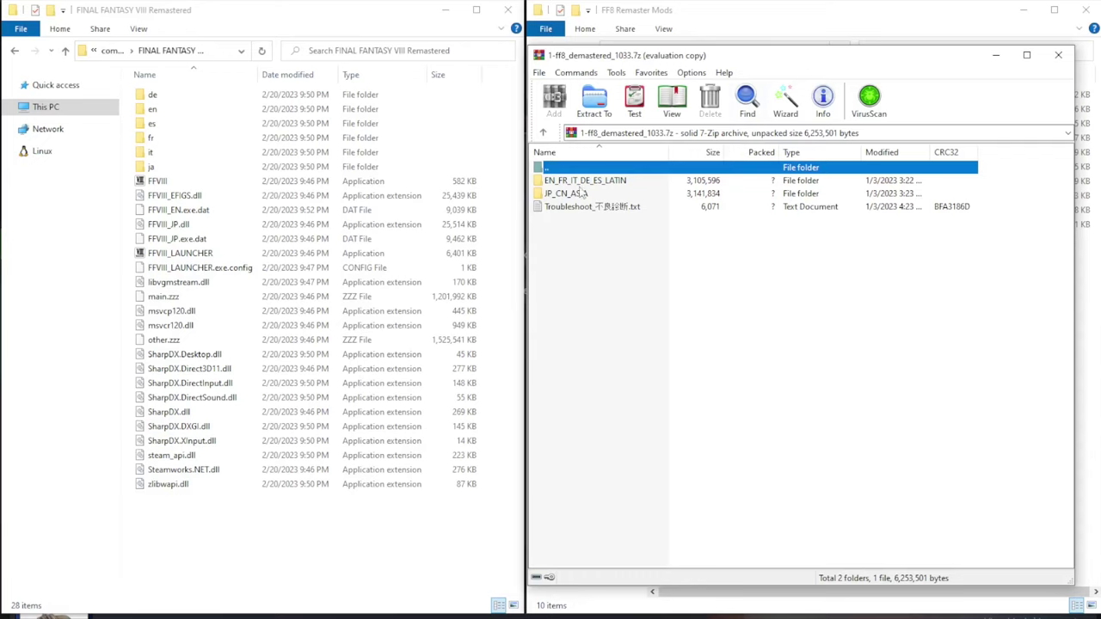
click(581, 181)
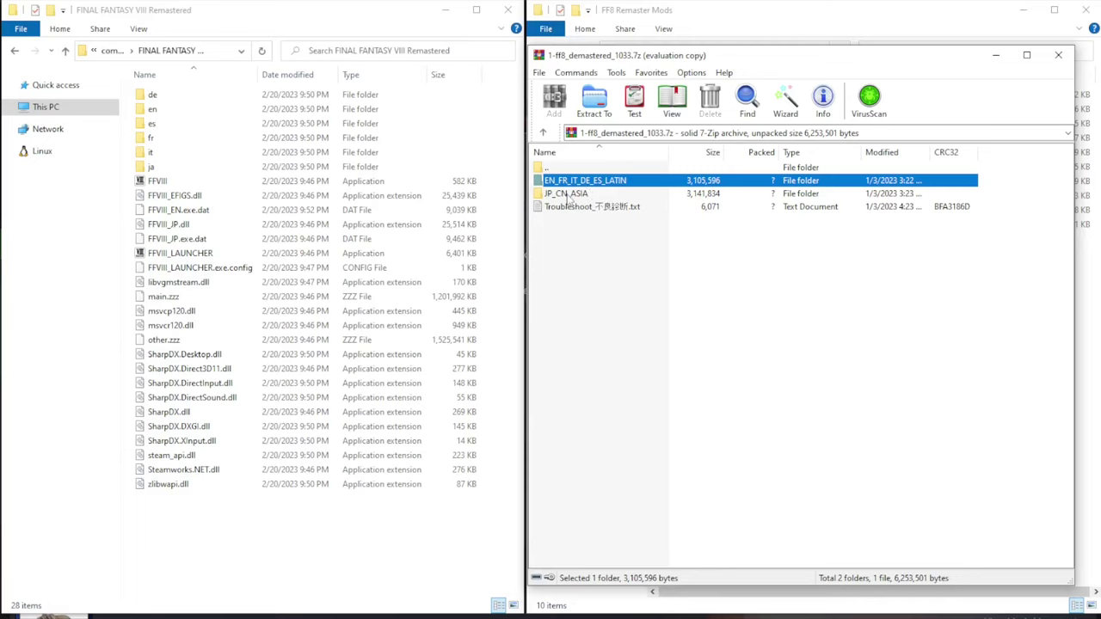
double_click(592, 184)
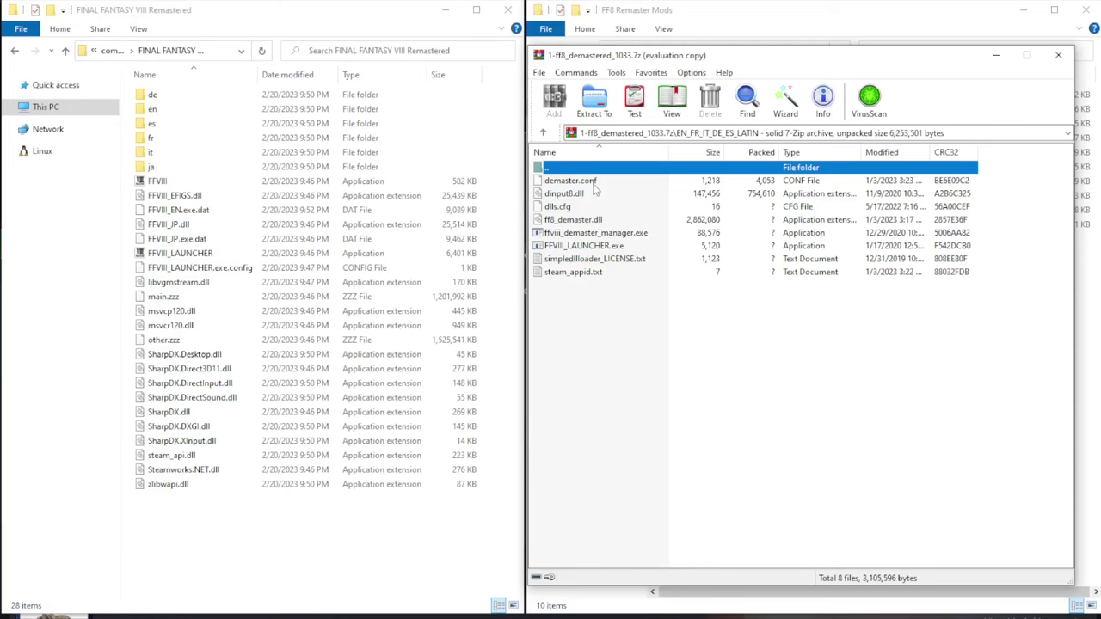
drag(588, 298, 252, 535)
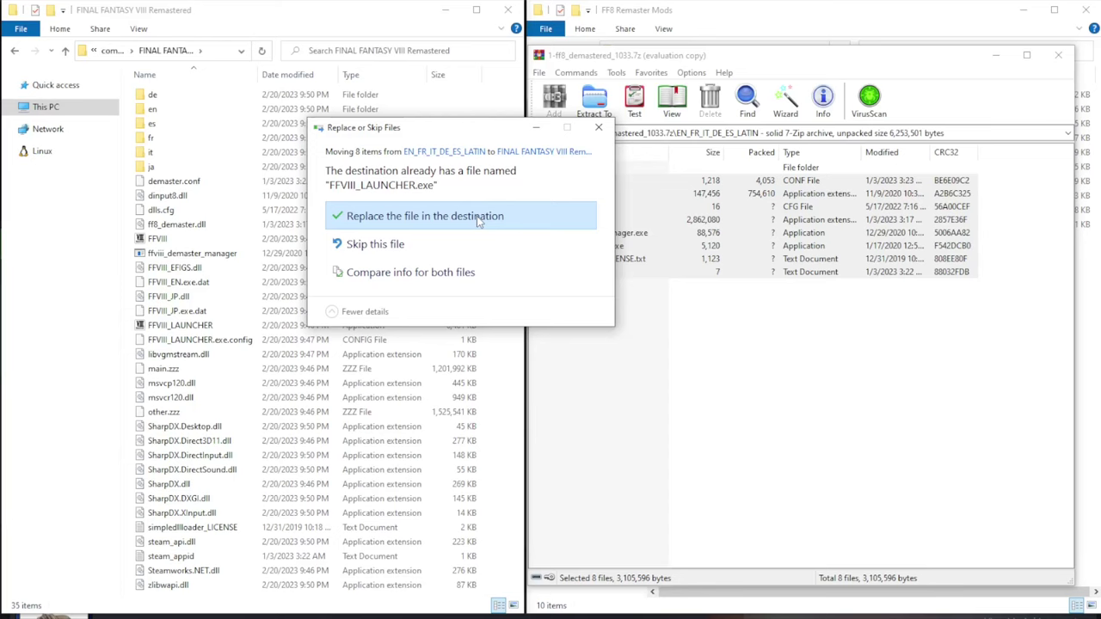
click(476, 216)
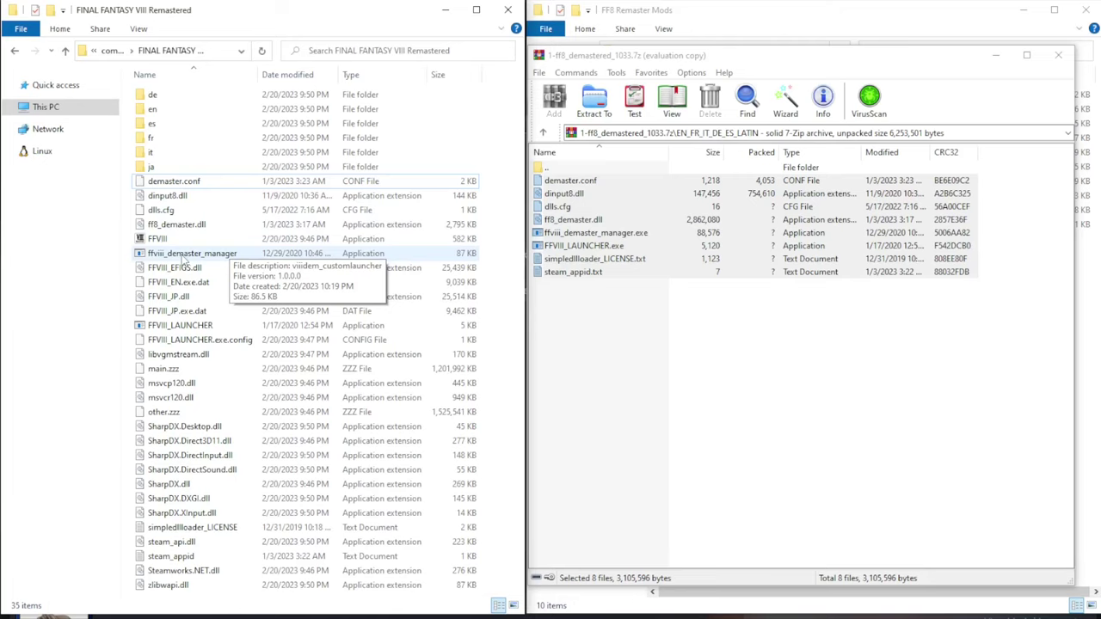
Step: Run ffviii_demaster_manager, let it unpack the game files to DEMASTER_EXP, and exit the manager
click(185, 255)
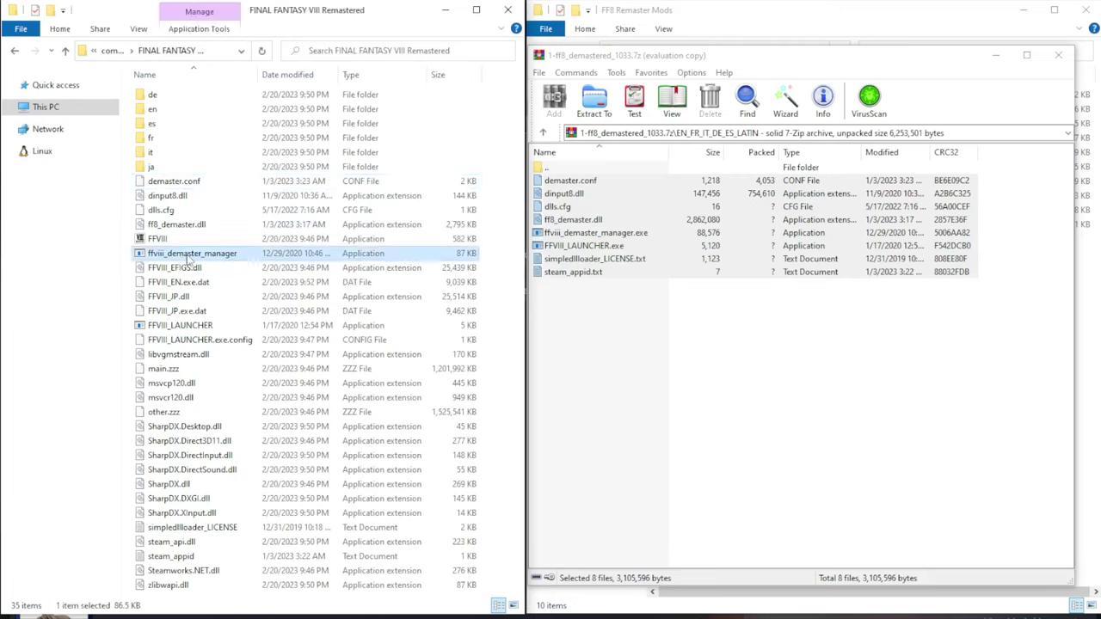
double_click(191, 257)
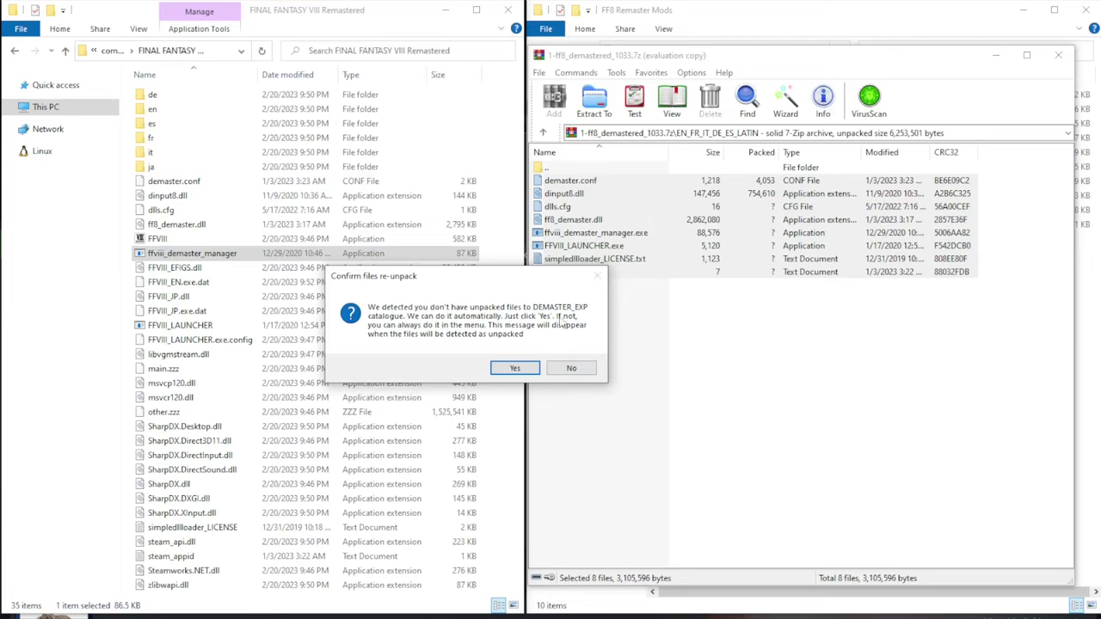
click(516, 370)
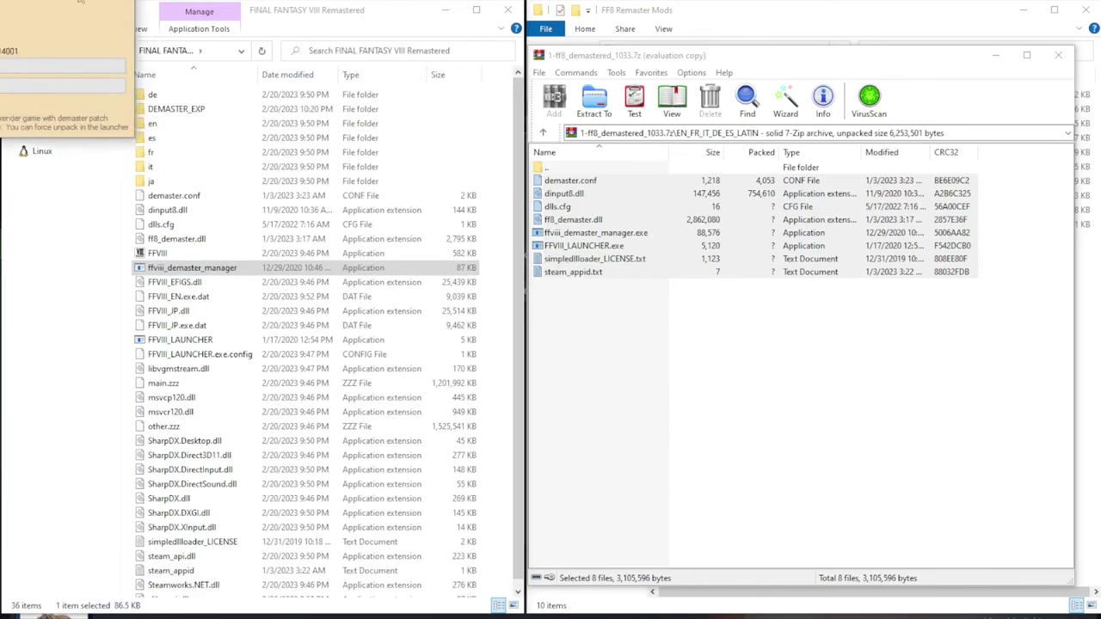
drag(523, 169, 612, 215)
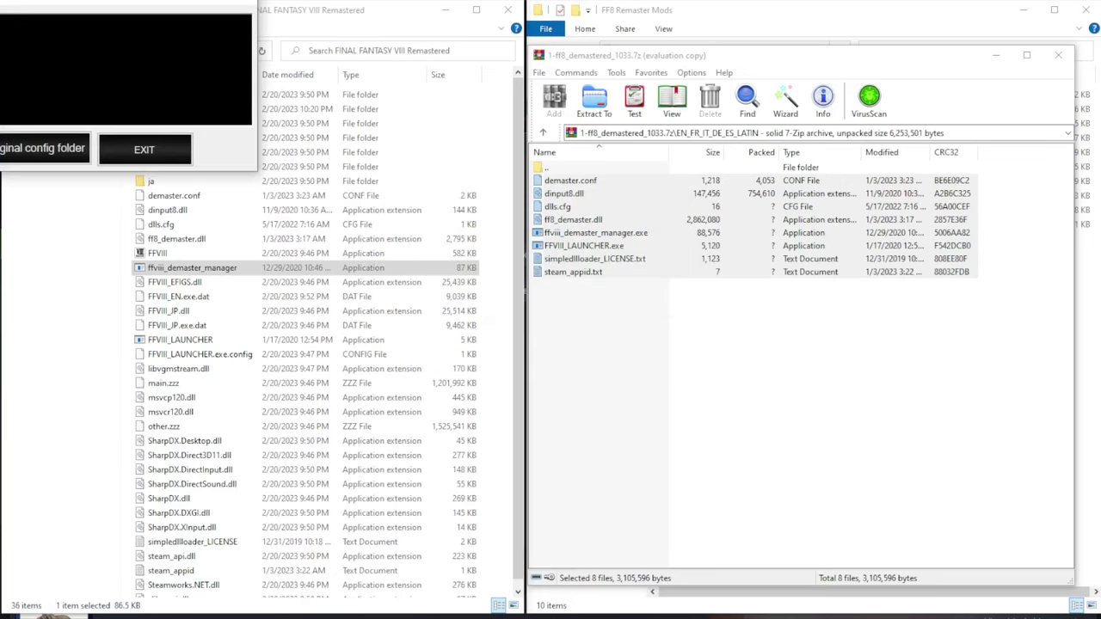
drag(133, 2, 561, 197)
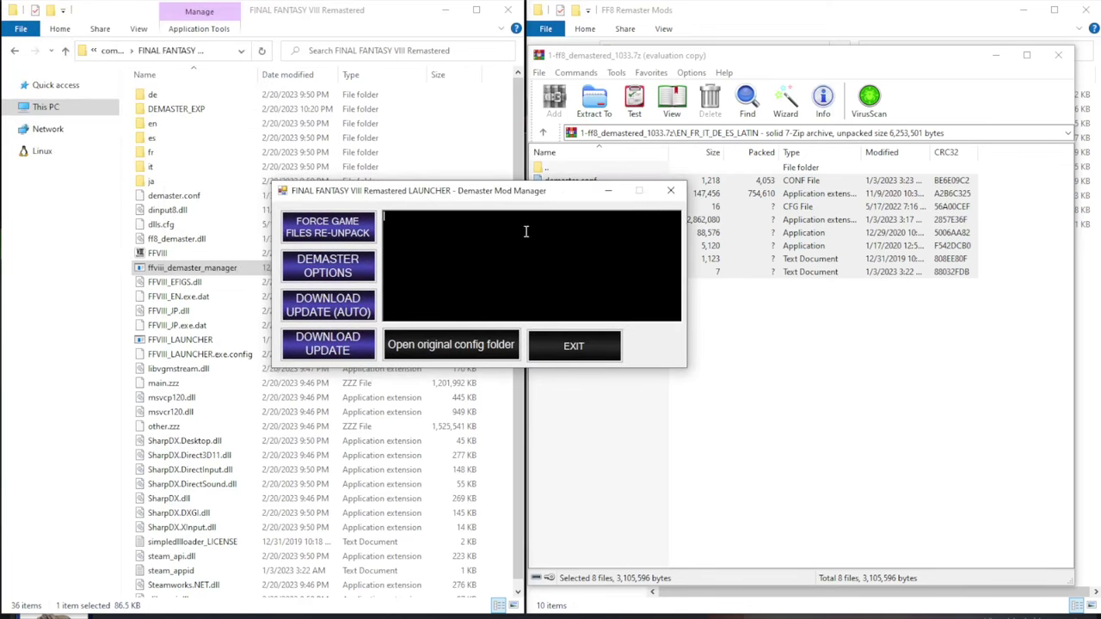
click(591, 344)
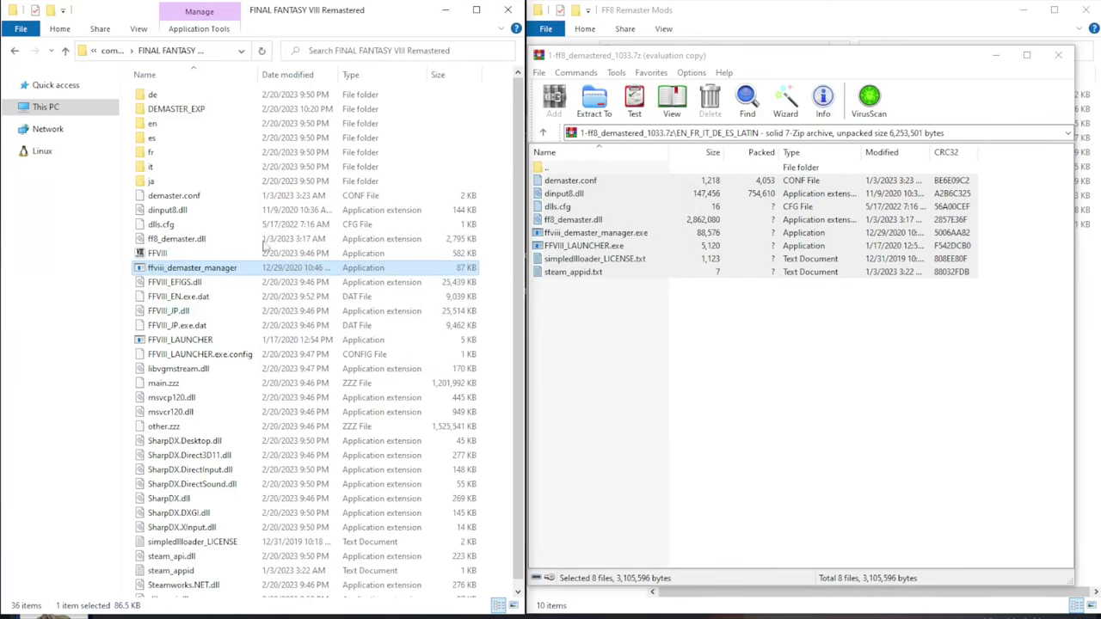
Step: Open the game's DEMASTER_EXP folder and, in the archive browser's FF8 Remaster Mods folder, select the mod archives numbered 2 to 9
double_click(191, 118)
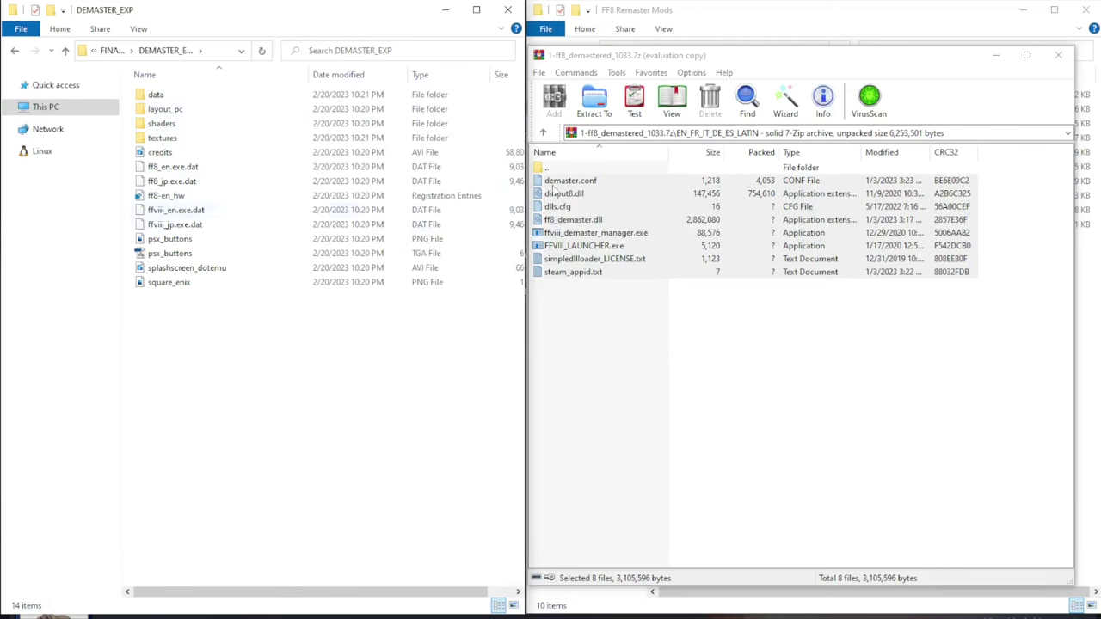
mouse_move(749, 61)
mouse_down()
mouse_move(571, 54)
mouse_move(750, 52)
mouse_up()
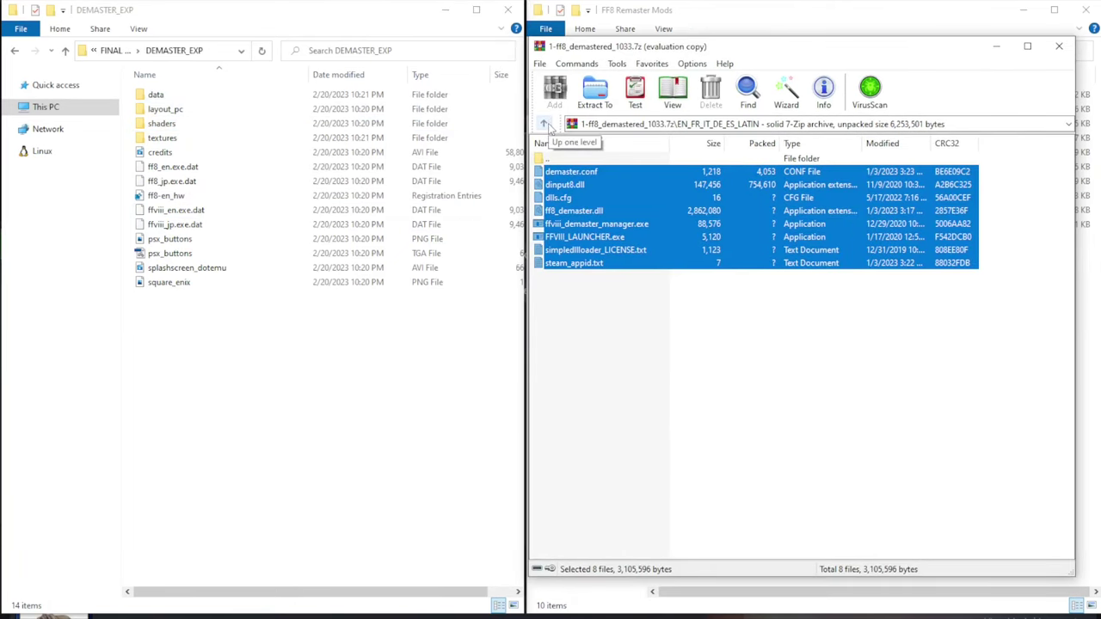
click(545, 125)
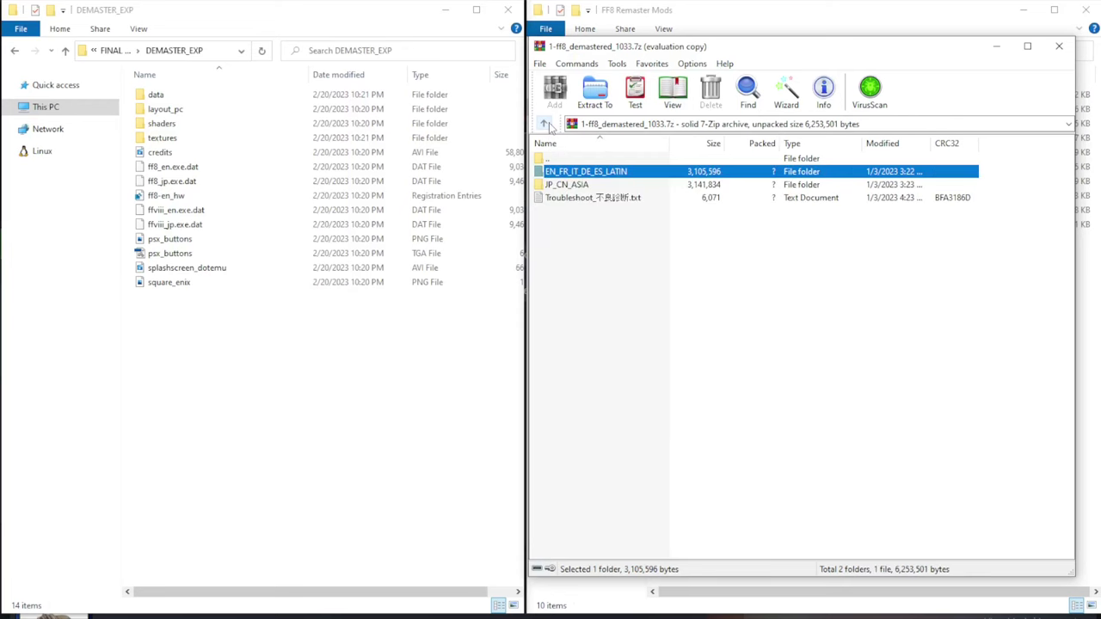
click(544, 124)
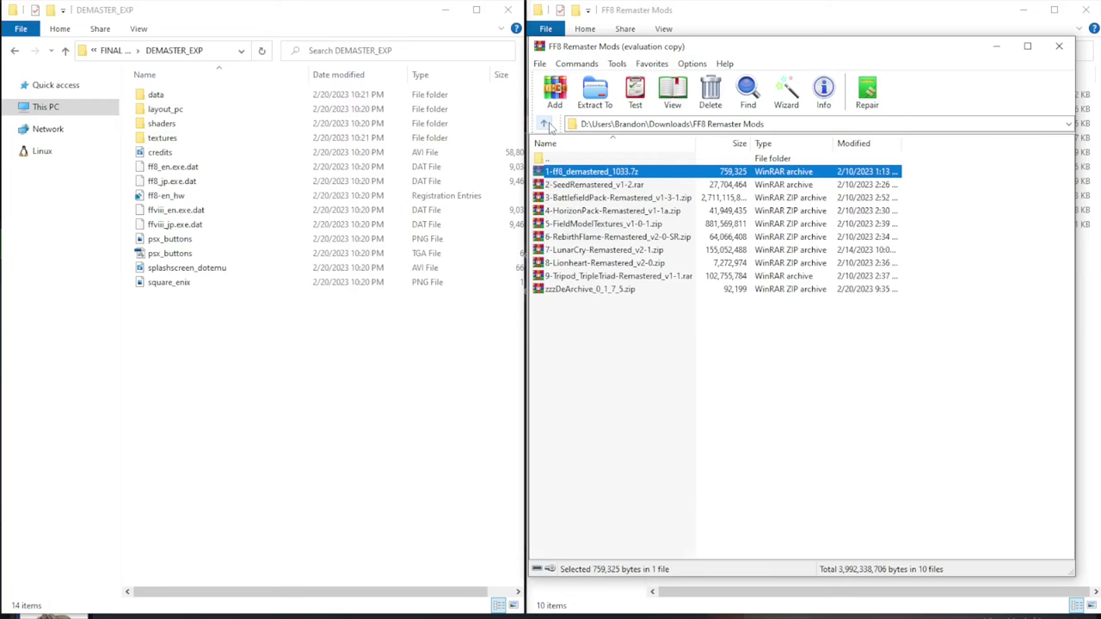
click(576, 185)
shift+click(587, 276)
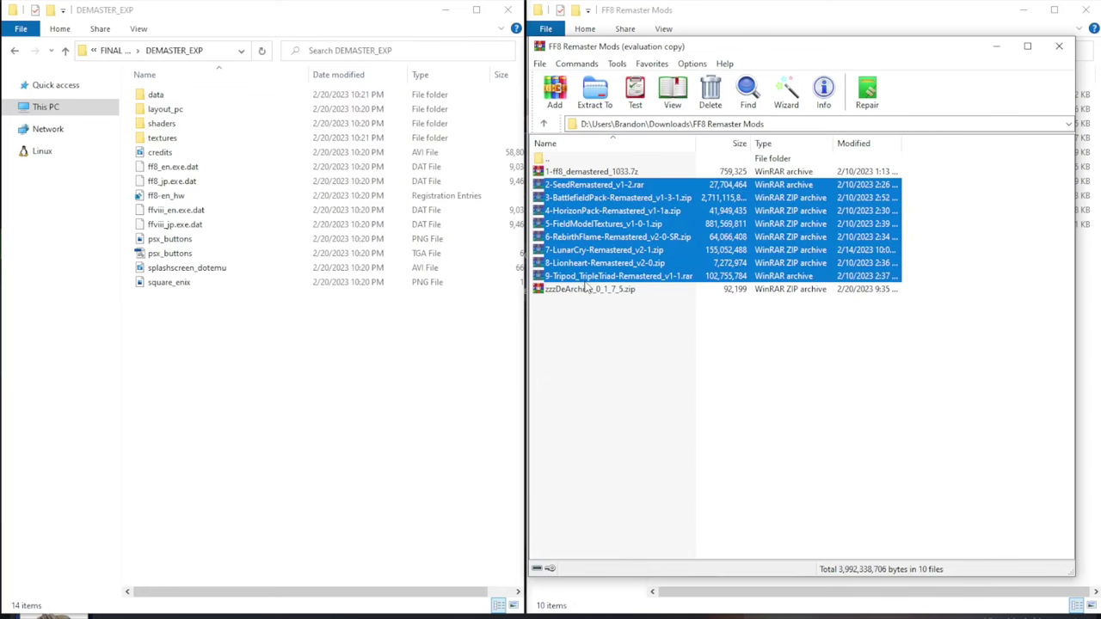
Step: Extract the textures folder from 2-SeedRemastered_v1-2.rar into DEMASTER_EXP, replacing the existing files, and return to the mod archive list
click(587, 187)
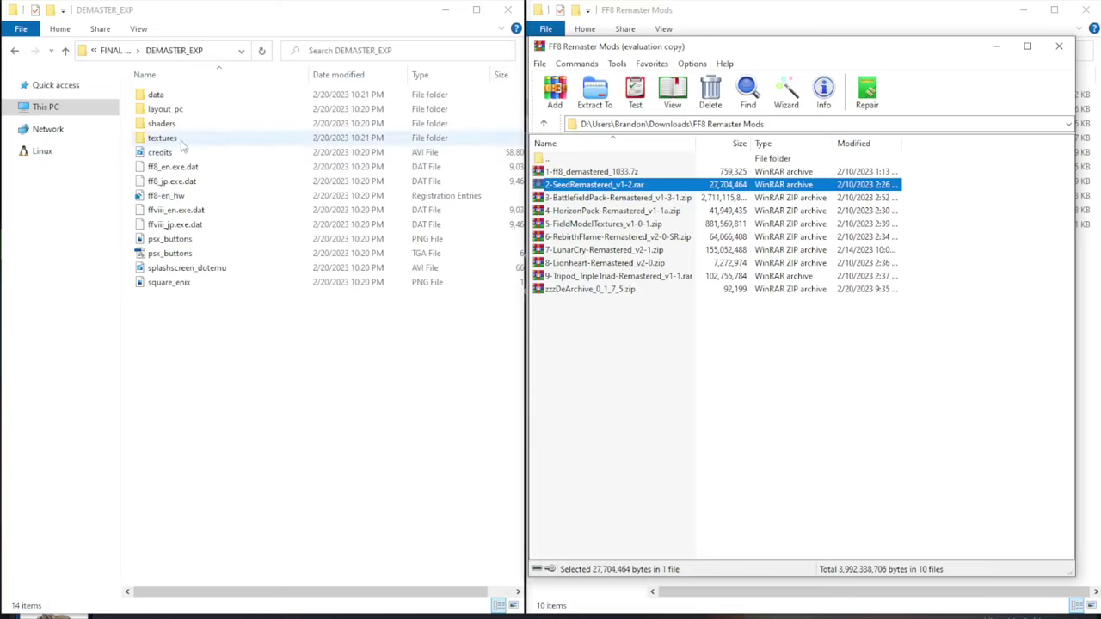
double_click(580, 186)
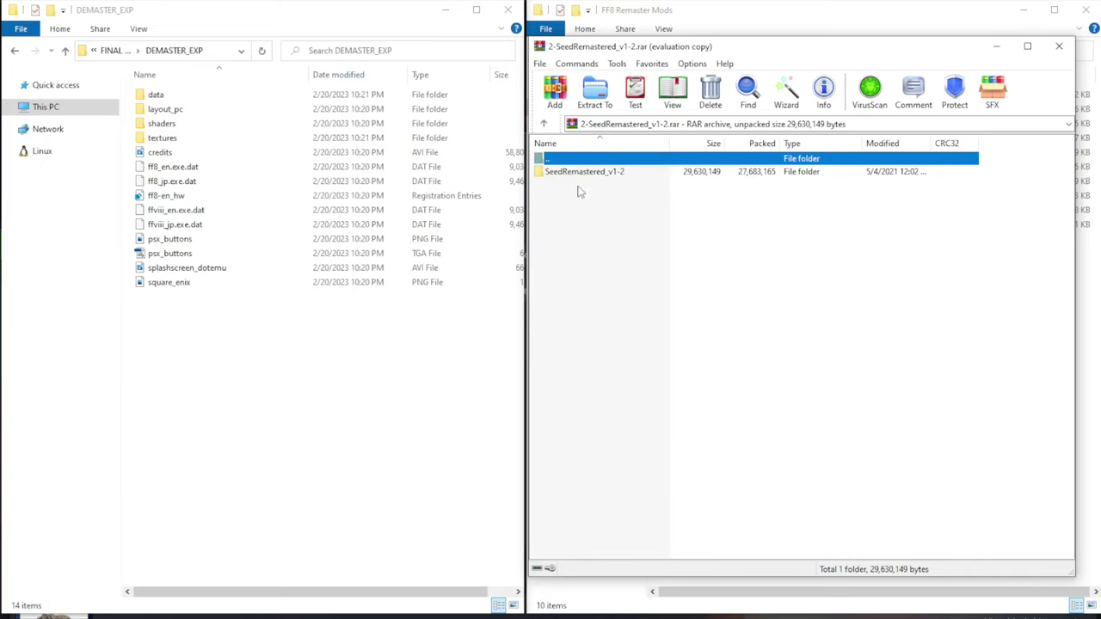
double_click(585, 176)
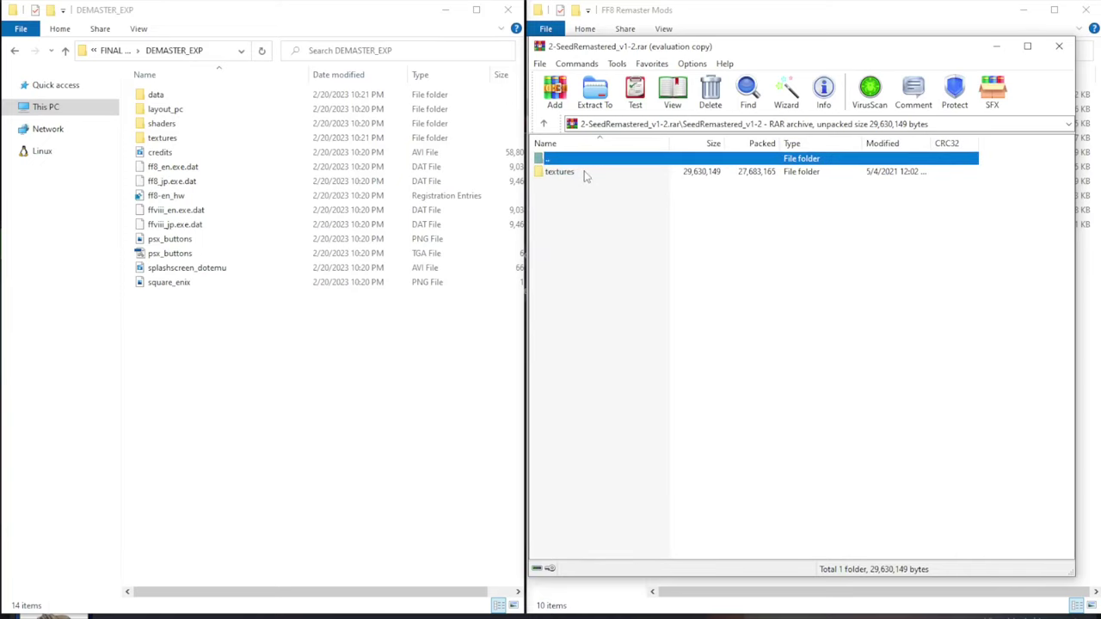
drag(570, 177, 334, 373)
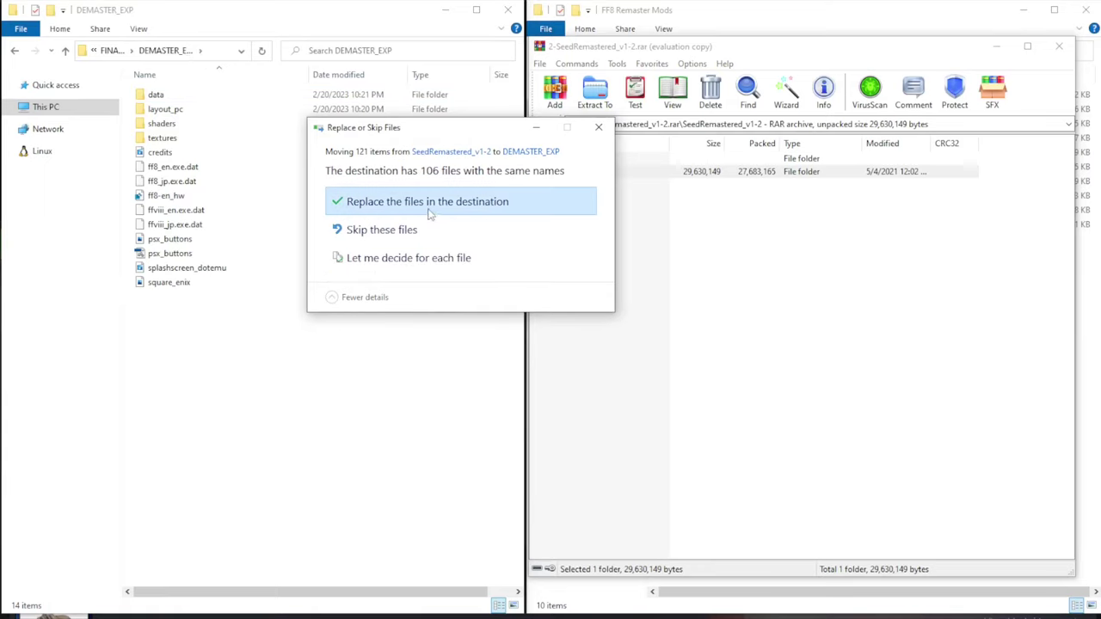
click(431, 206)
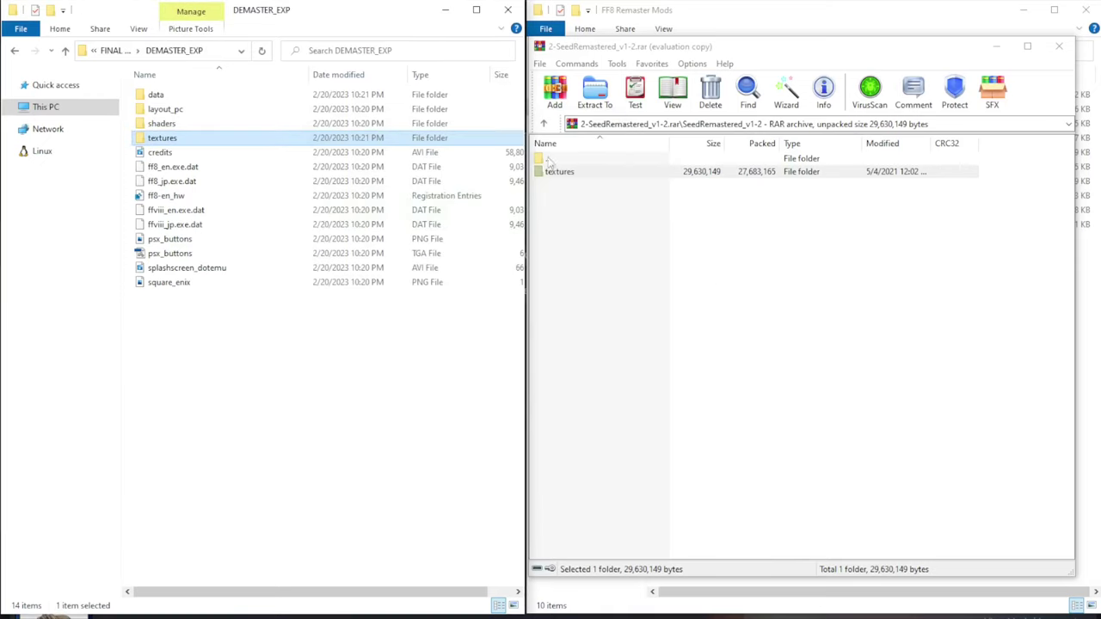
click(544, 125)
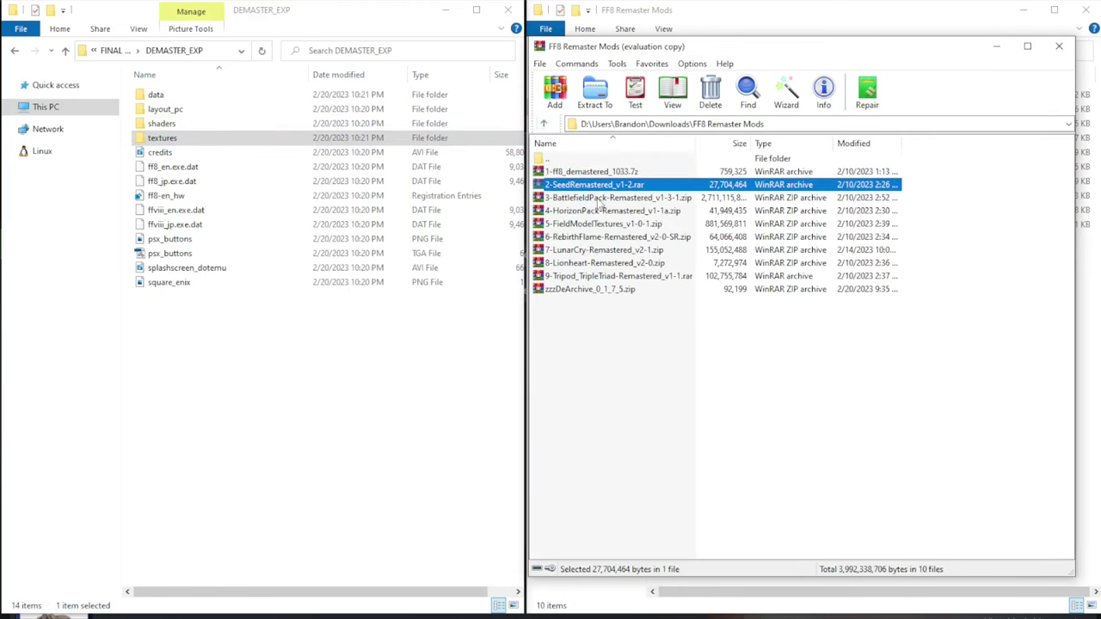
Step: Extract the textures folder from 3-BattlefieldPack-Remastered_v1-3-1.zip into DEMASTER_EXP and return to the mod archive list
double_click(600, 200)
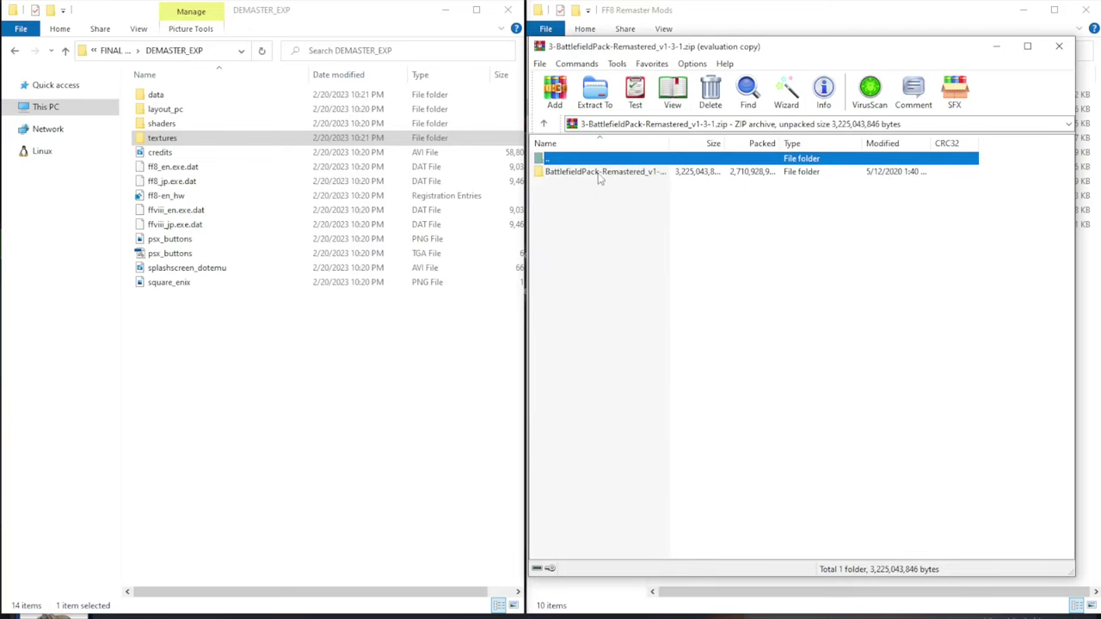
double_click(599, 173)
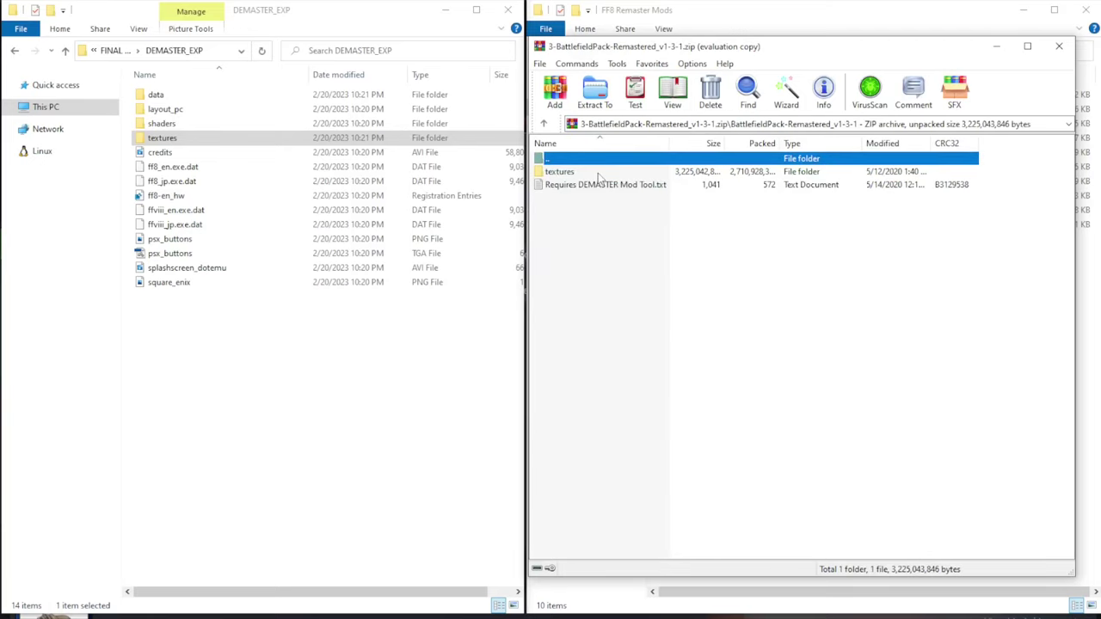
drag(565, 176, 318, 358)
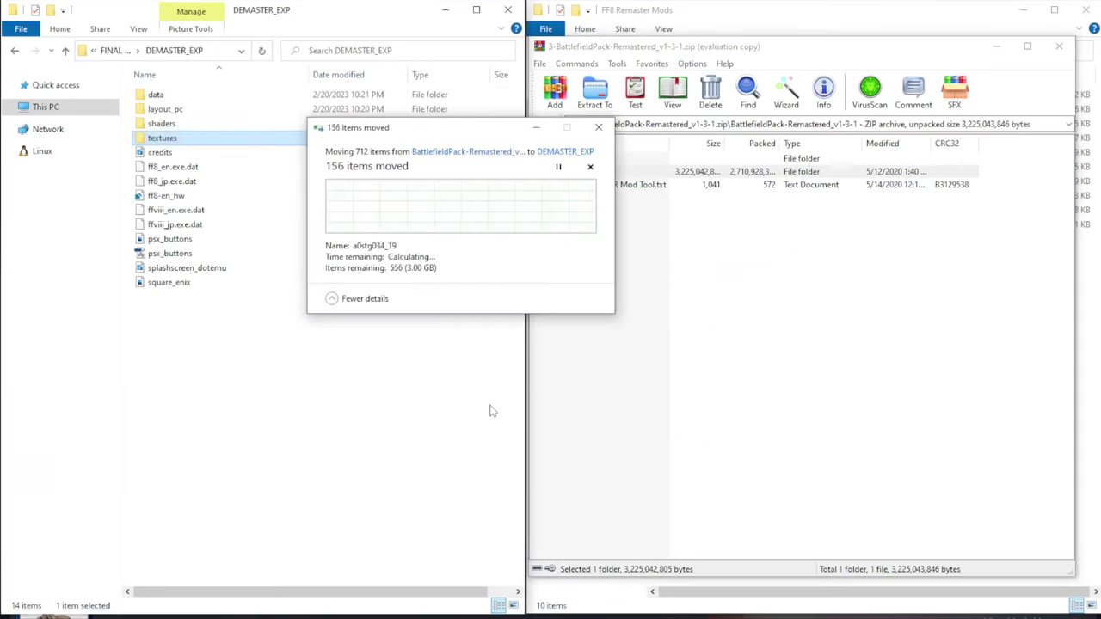
click(544, 124)
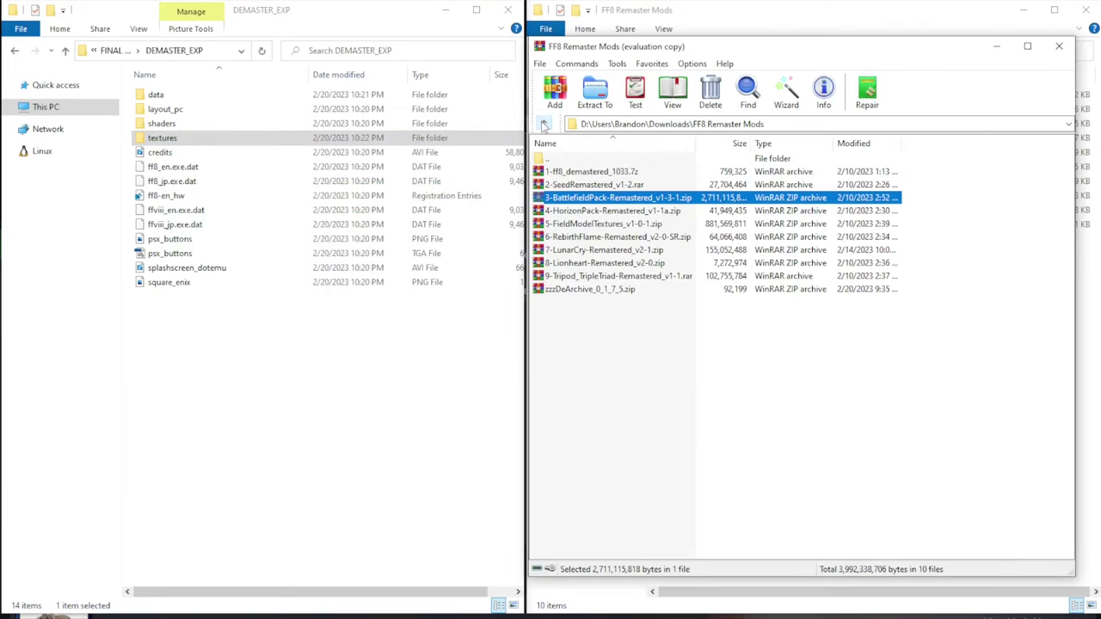
Step: Extract the textures folder from 4-HorizonPack-Remastered_v1-1a.zip into DEMASTER_EXP and return to the mod archive list
double_click(597, 213)
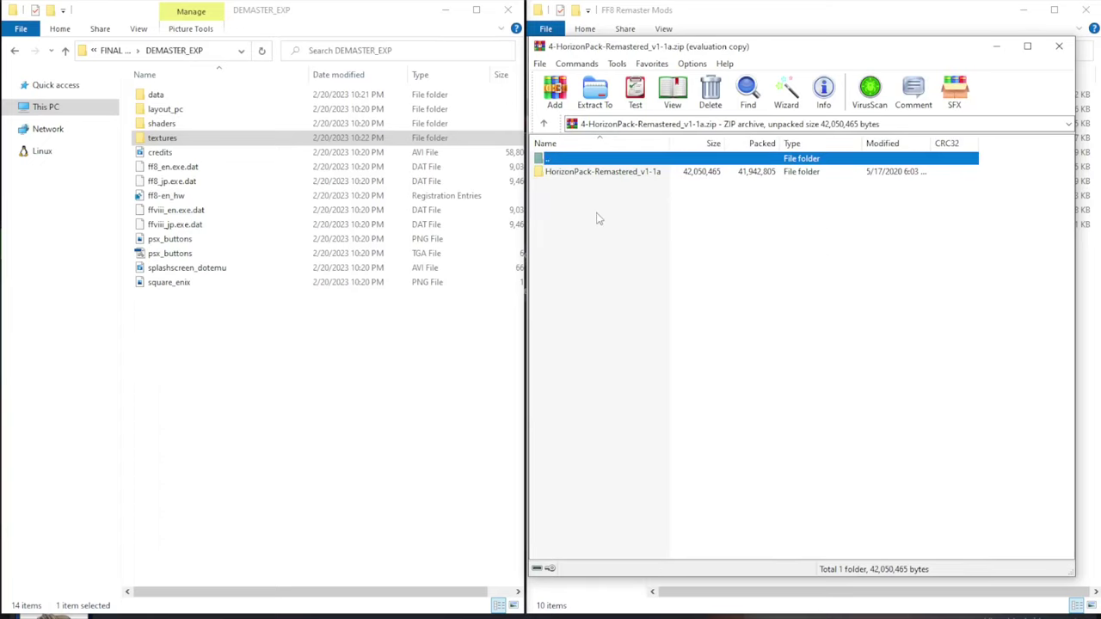
double_click(606, 173)
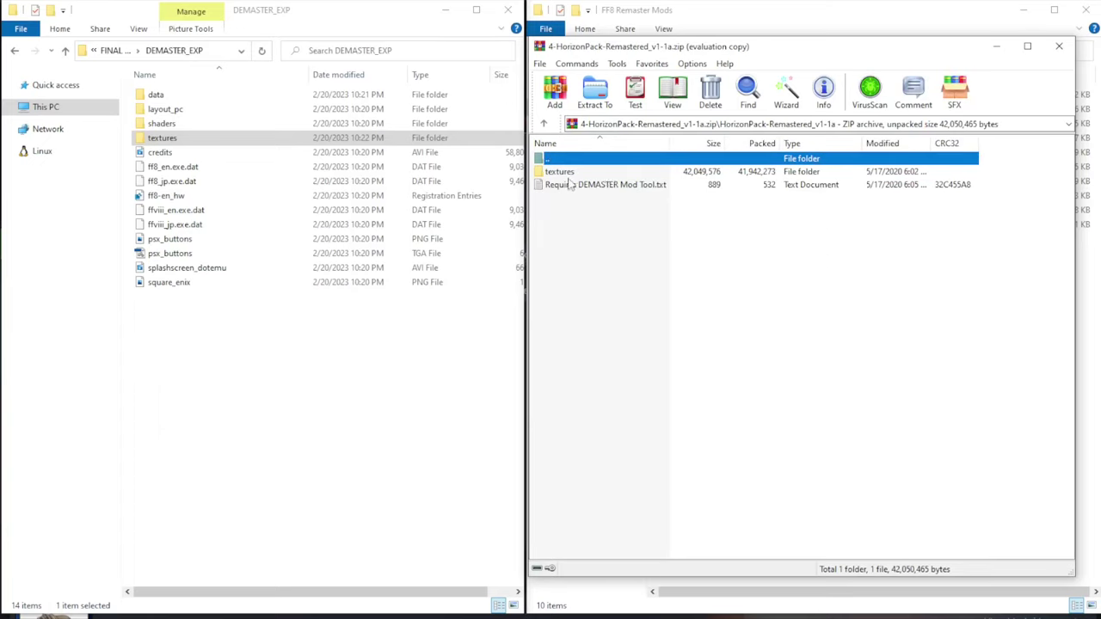
drag(568, 178, 315, 349)
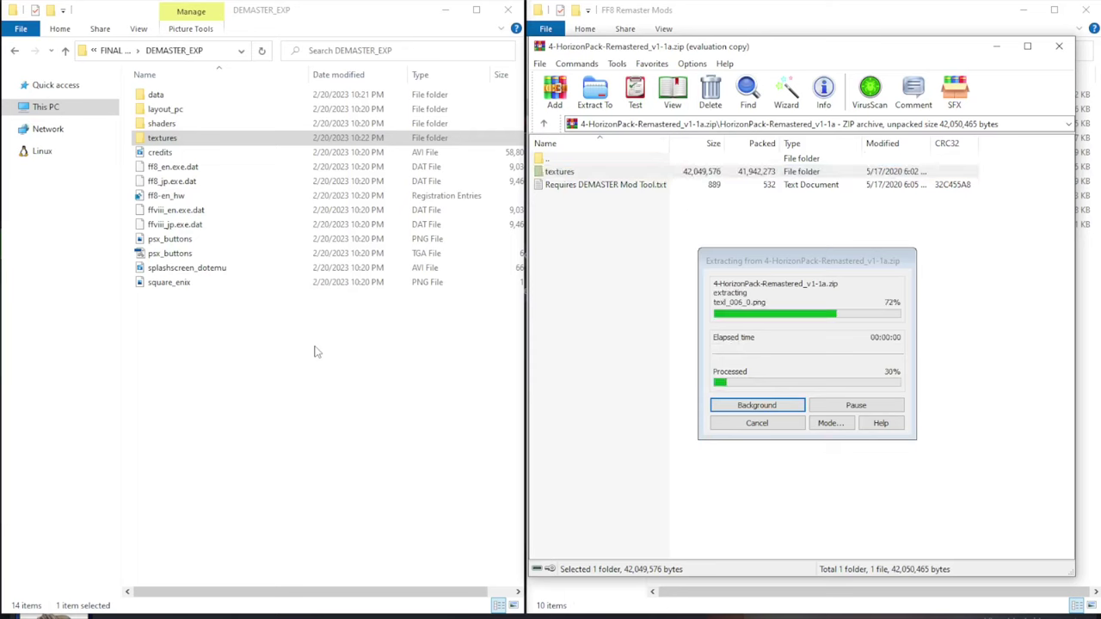
click(543, 127)
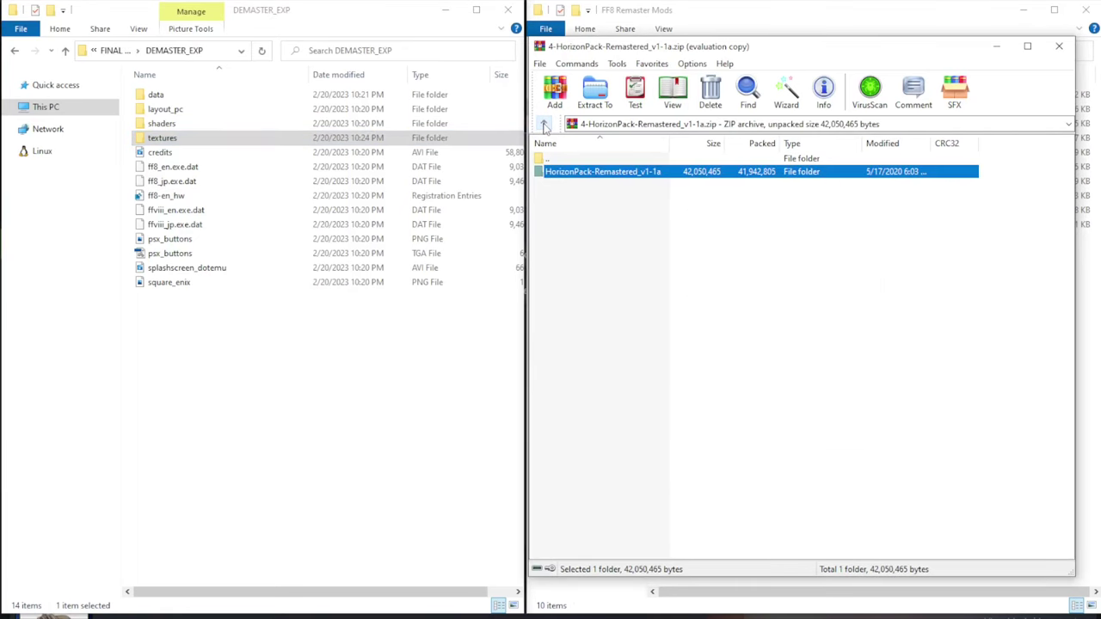
click(544, 126)
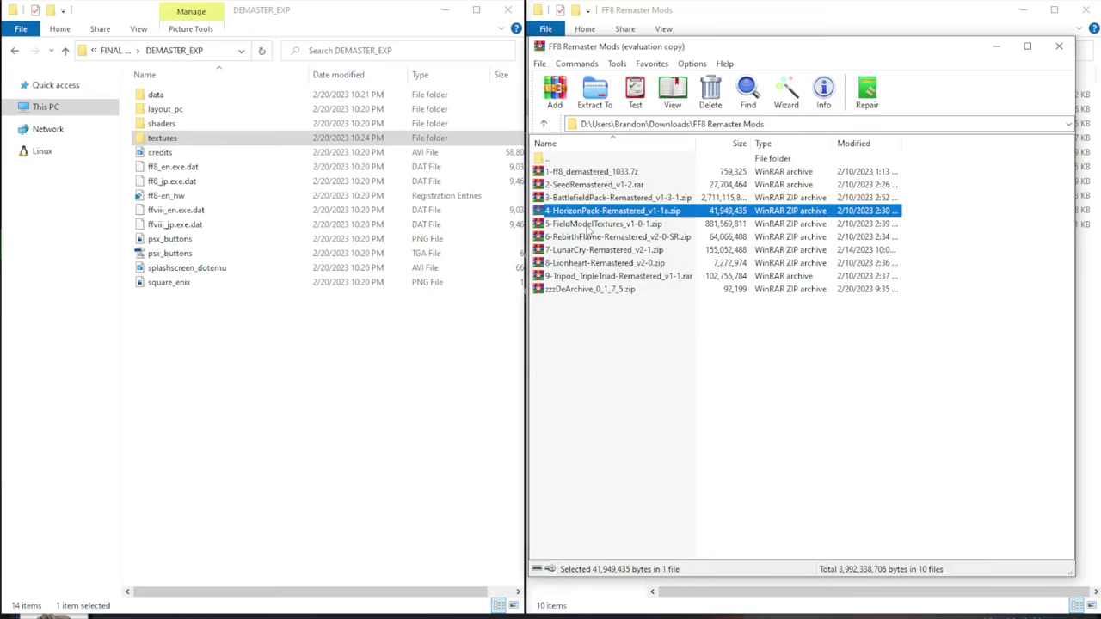
Step: Extract the textures folder from 5-FieldModelTextures_v1-0-1.zip into DEMASTER_EXP and return to the mod archive list
double_click(590, 224)
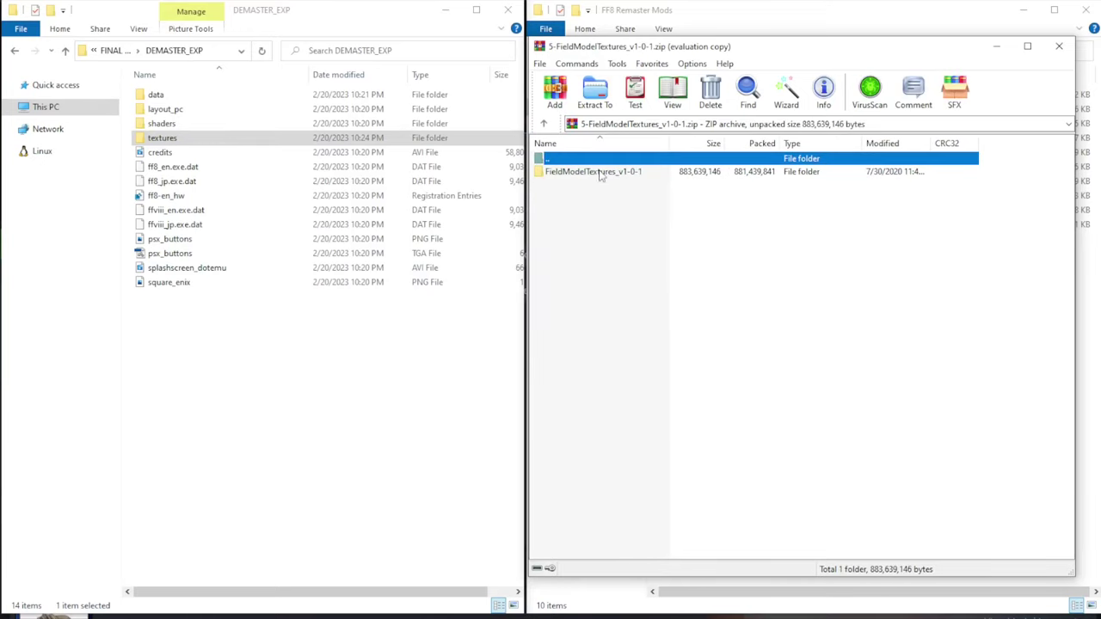
double_click(599, 172)
drag(598, 178, 391, 348)
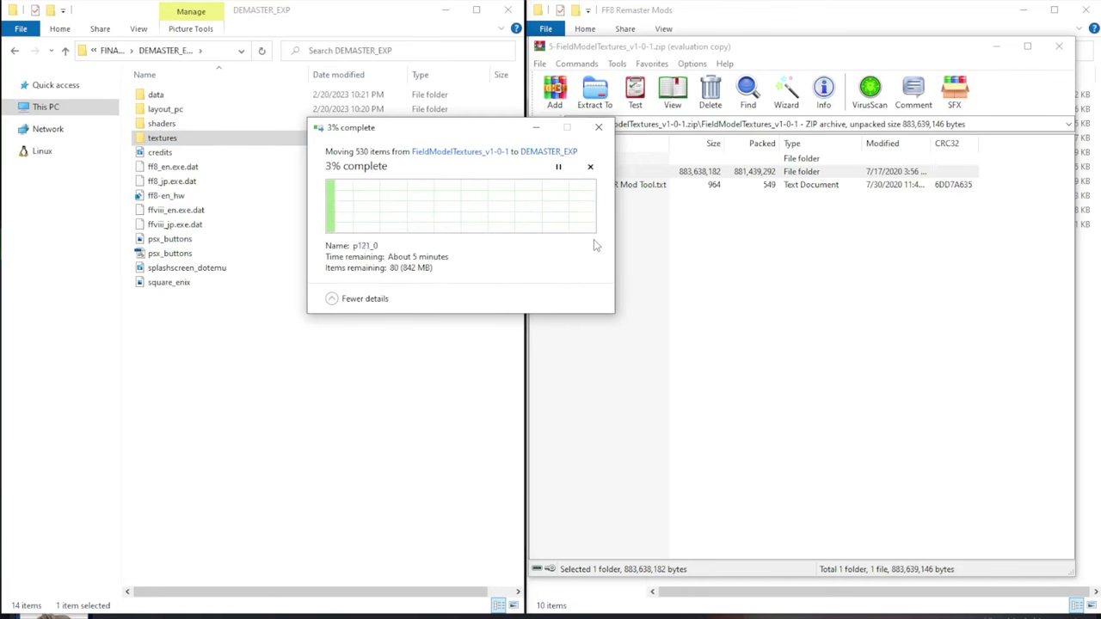
click(544, 125)
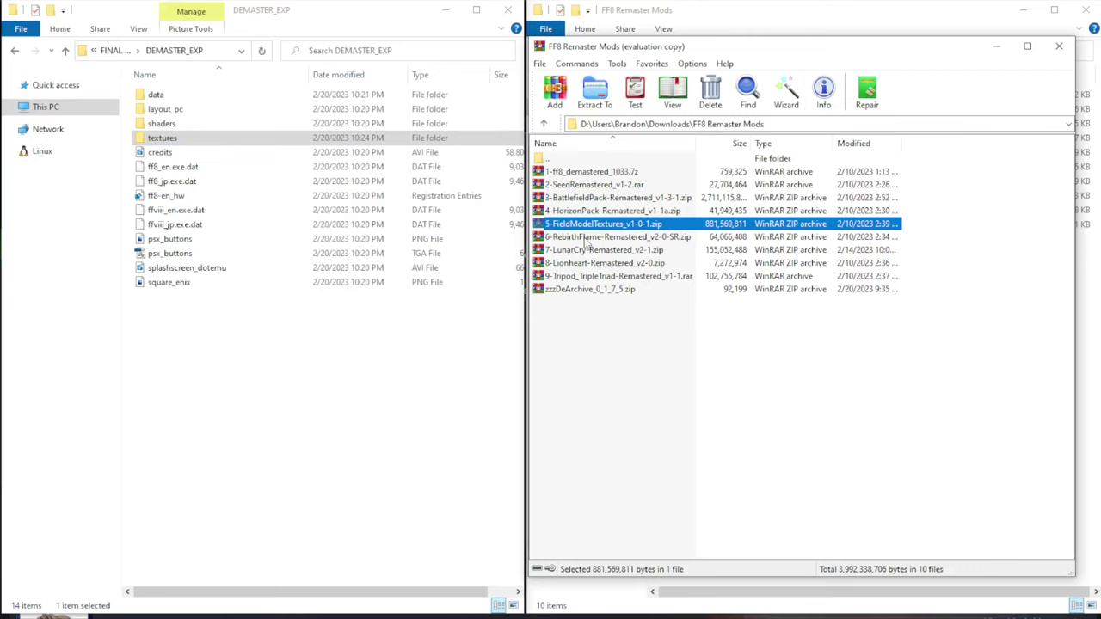
Step: Extract the textures folder from 6-RebirthFlame-Remastered_v2-0-SR.zip into DEMASTER_EXP, replacing the existing files, and return to the mod archive list
double_click(585, 237)
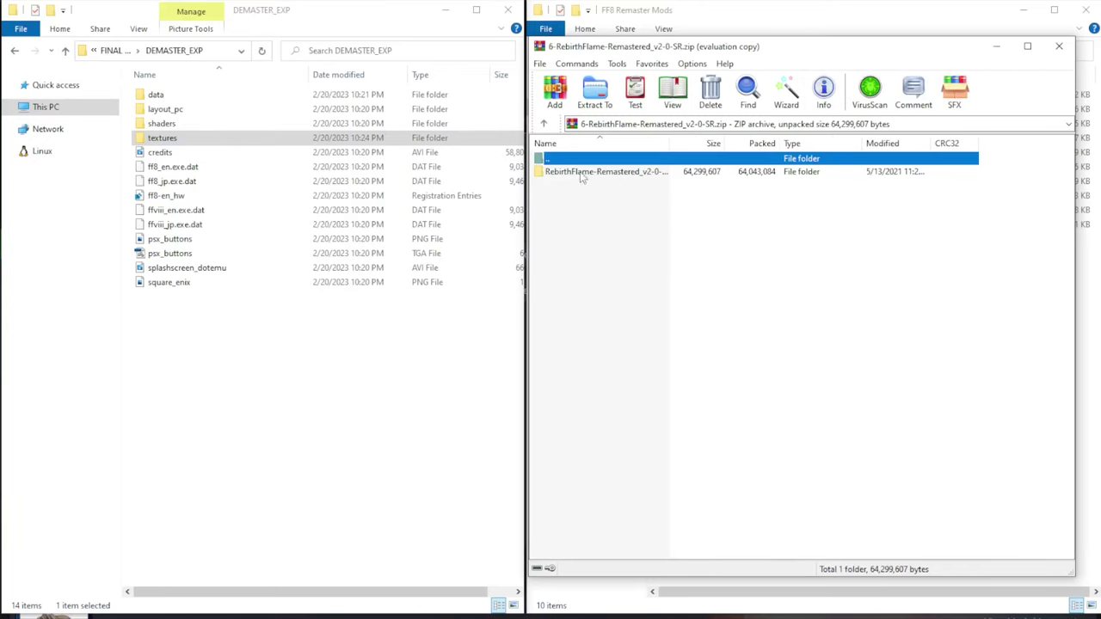
double_click(581, 172)
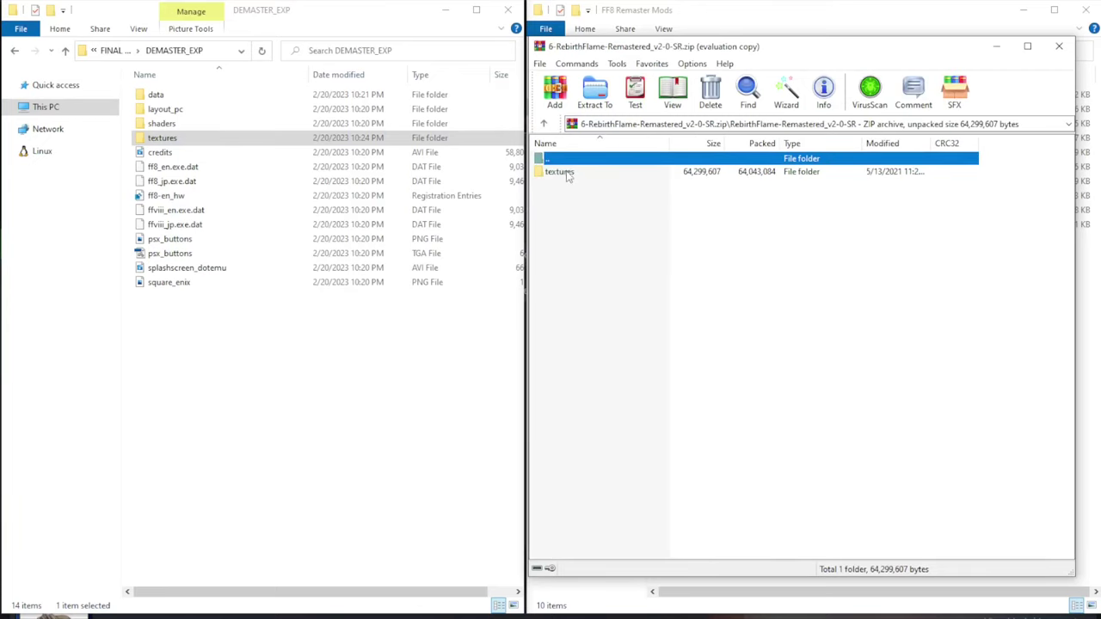
drag(568, 174, 335, 356)
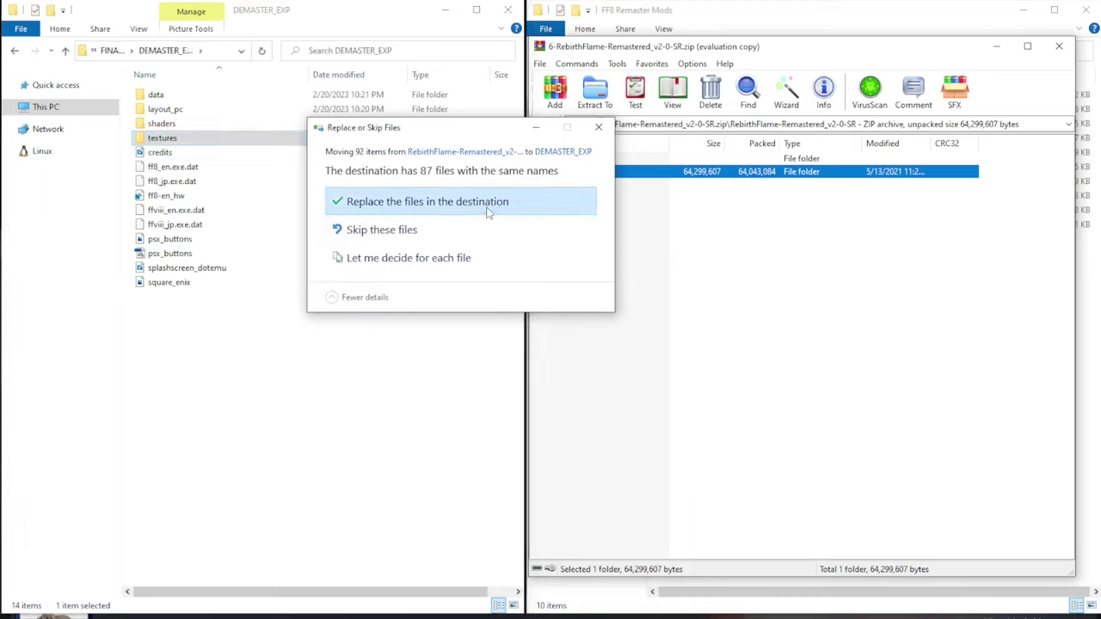
click(487, 207)
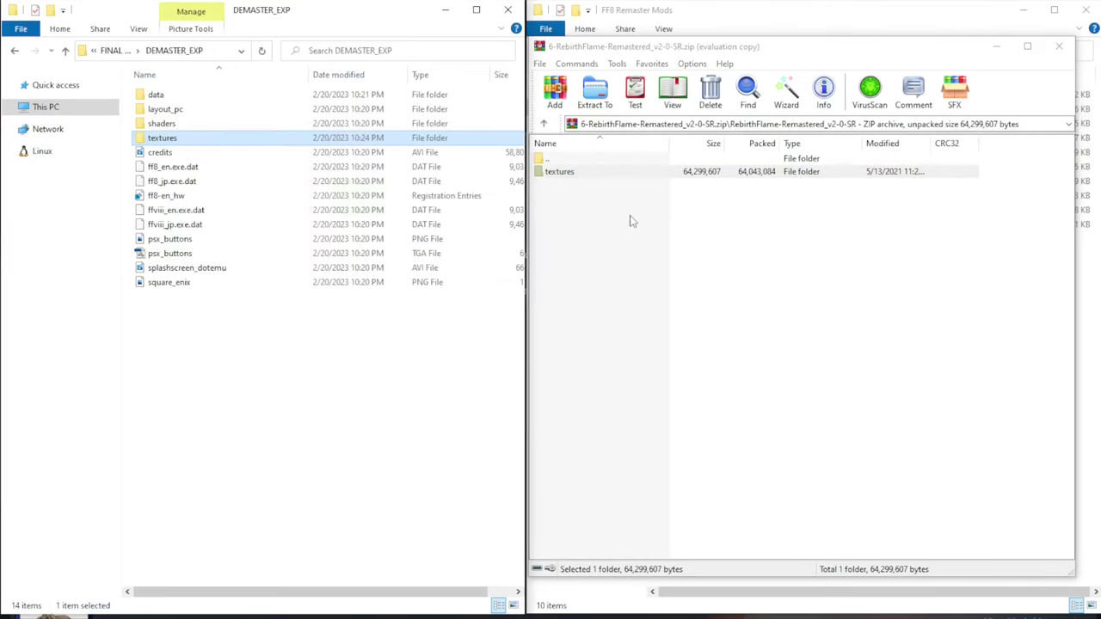
click(544, 127)
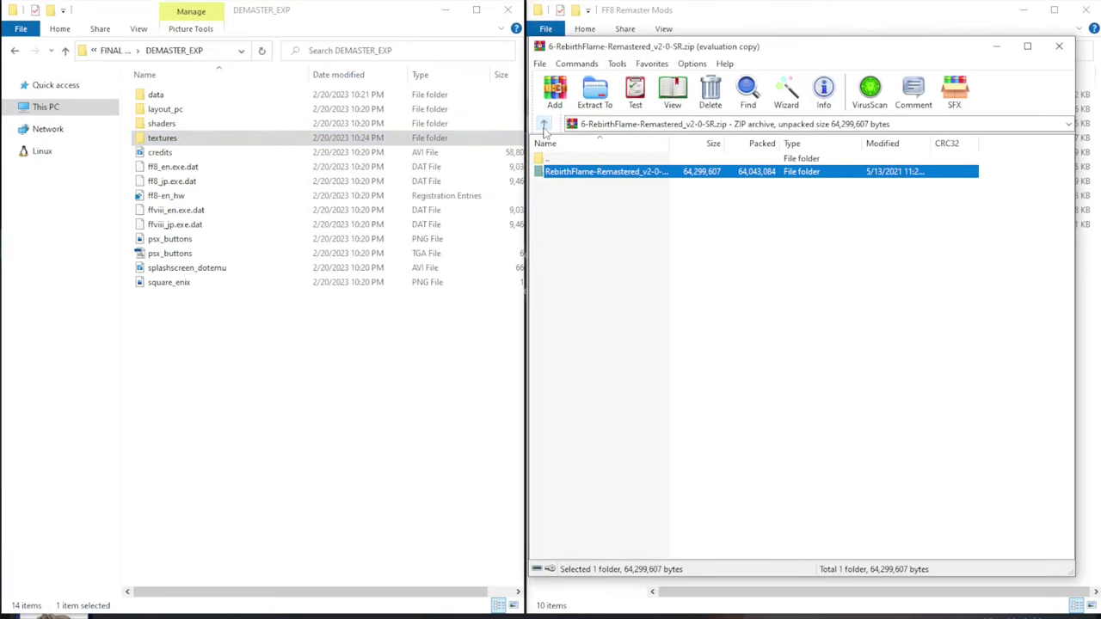
click(543, 126)
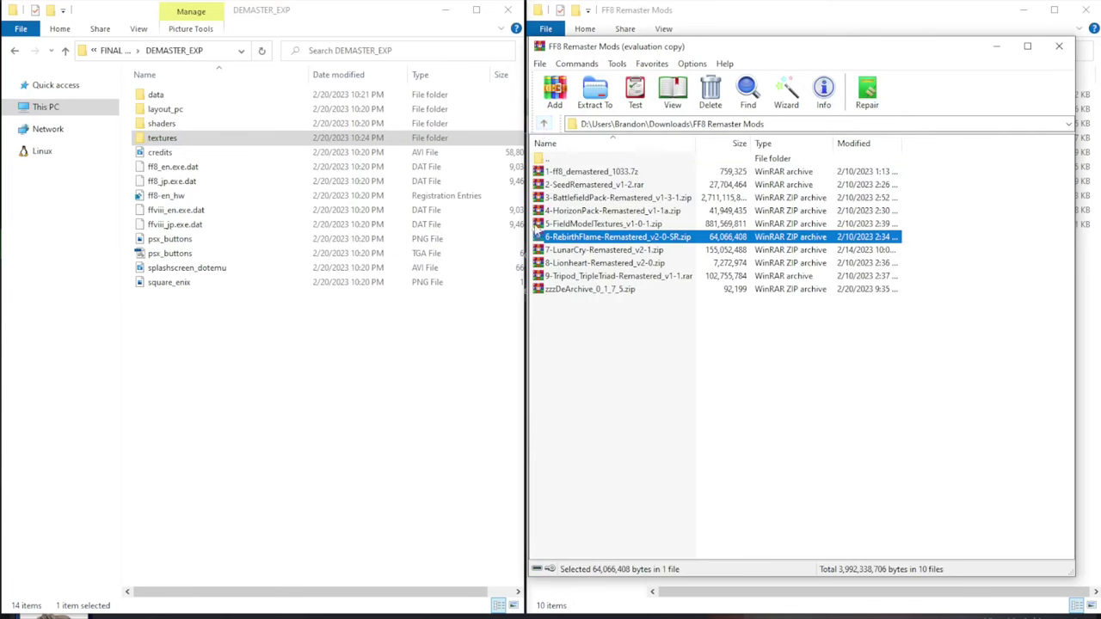
Step: Extract the textures folder from 7-LunarCry-Remastered_v2-1.zip into DEMASTER_EXP, replacing the existing files, and return to the mod archive list
double_click(580, 252)
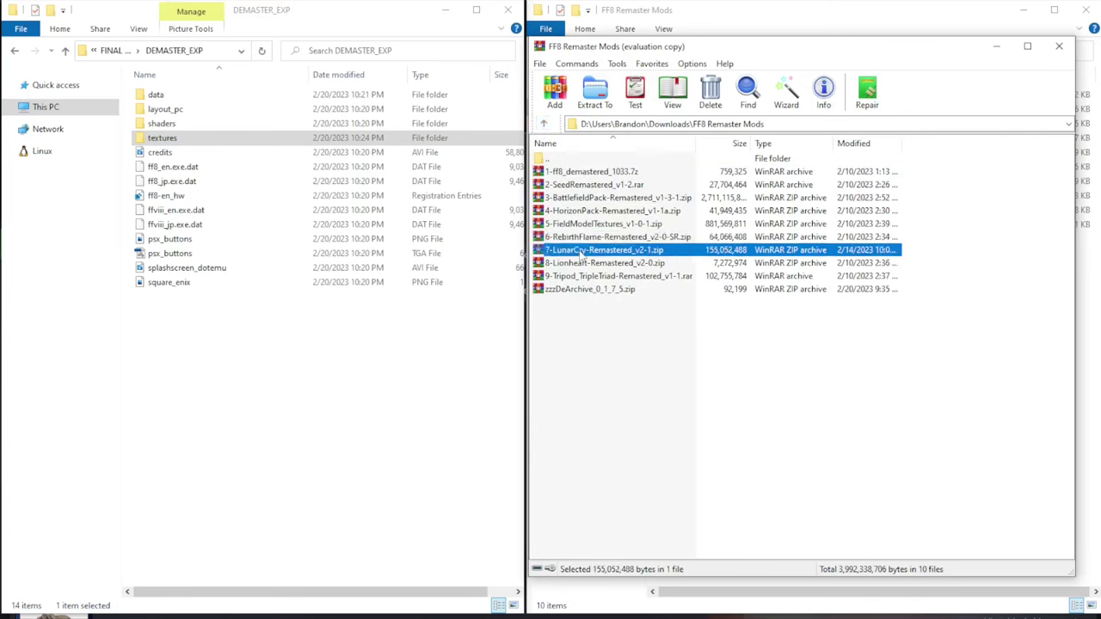
double_click(596, 175)
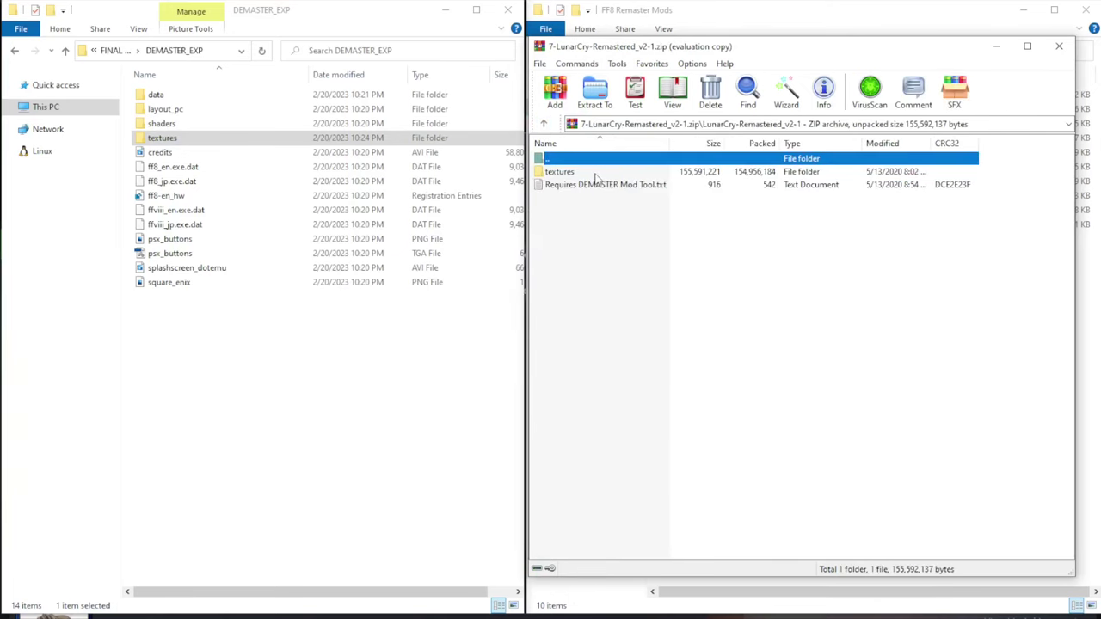
drag(569, 178, 293, 342)
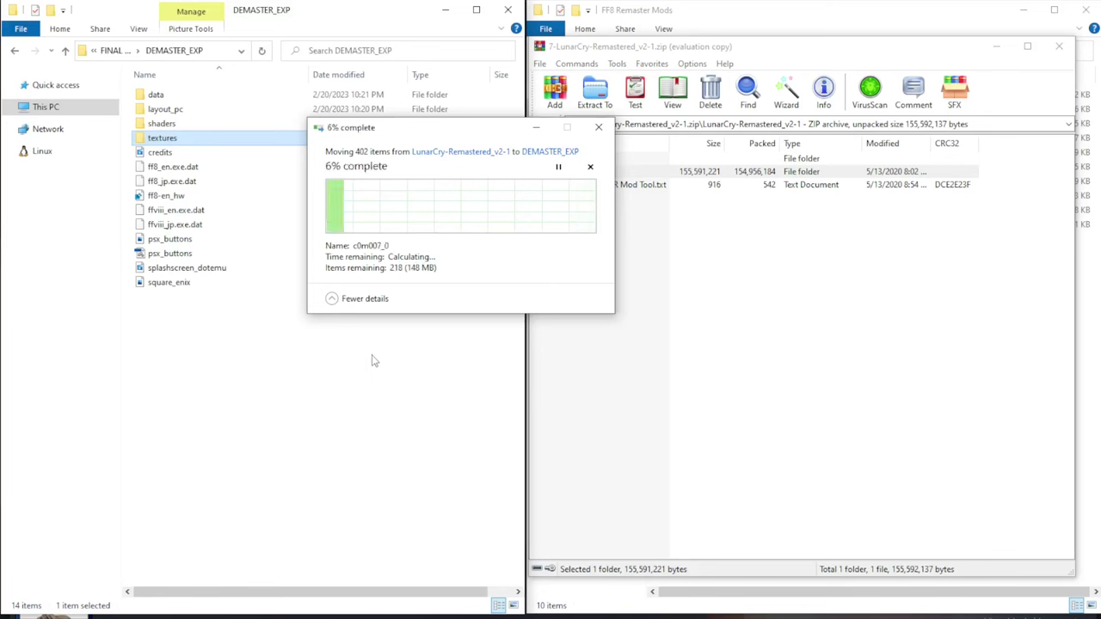
click(431, 201)
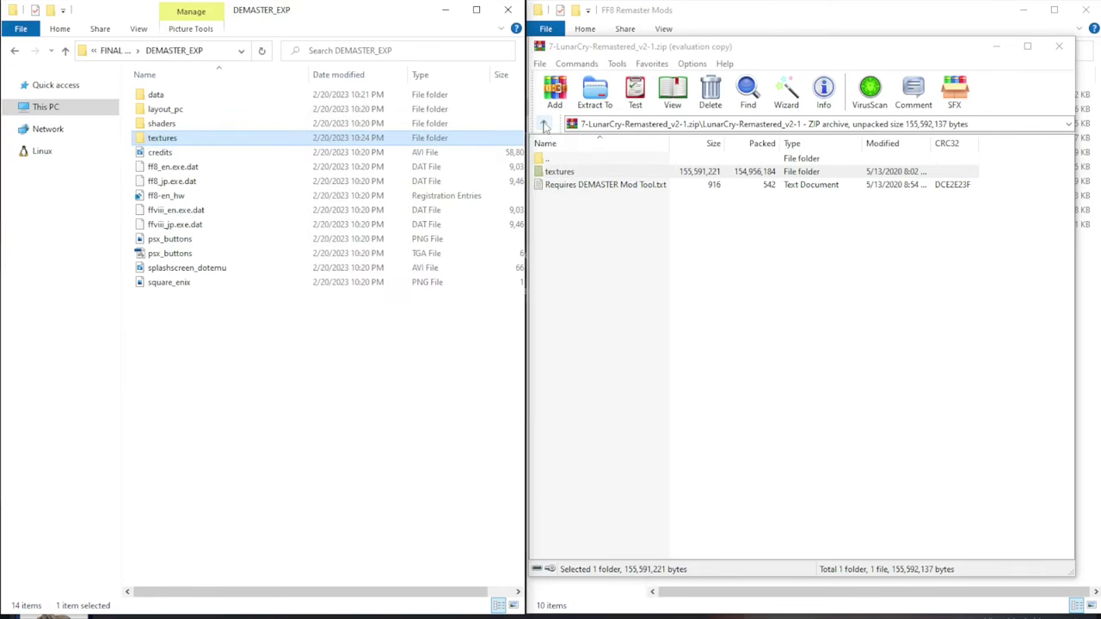
click(544, 125)
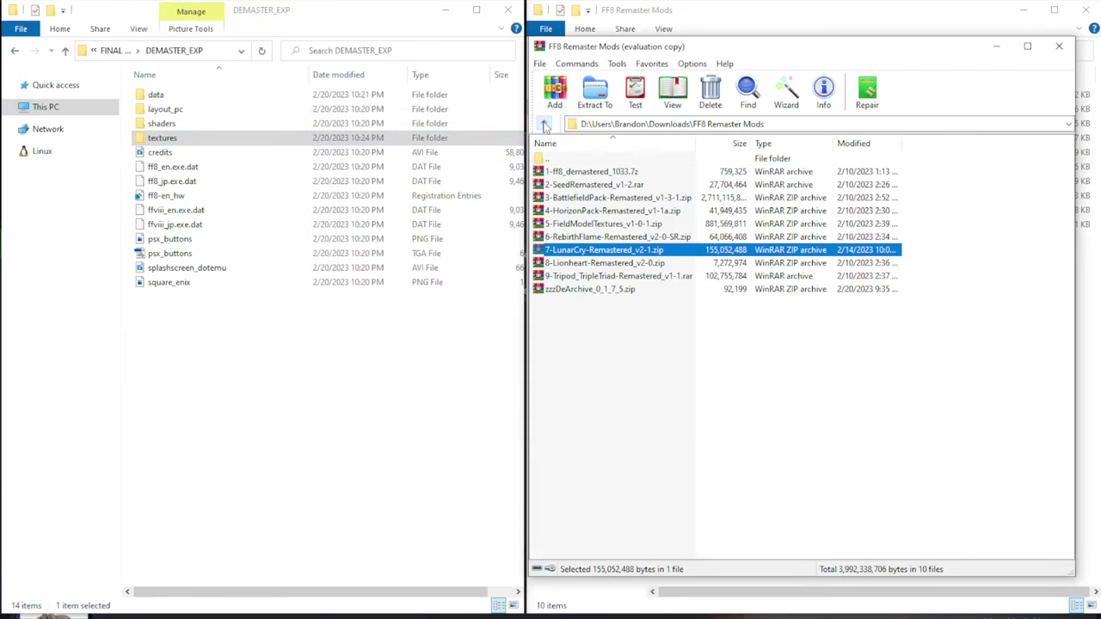
Step: Extract the textures folder from 8-Lionheart-Remastered_v2-0.zip into DEMASTER_EXP, replacing the existing files, and return to the mod archive list
double_click(585, 263)
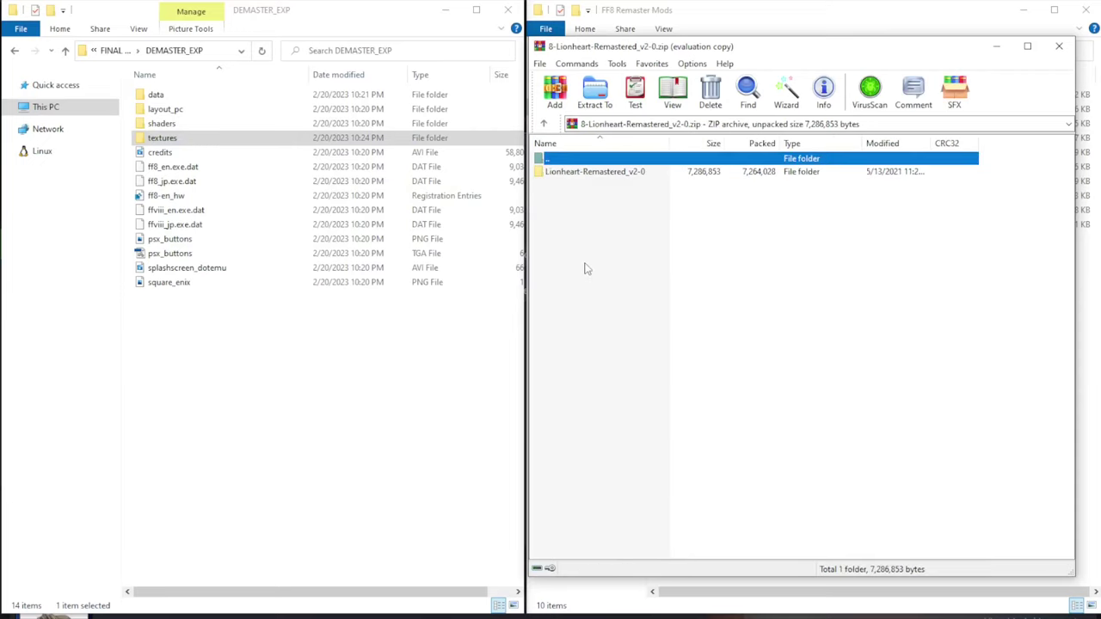
double_click(600, 175)
drag(576, 172, 365, 370)
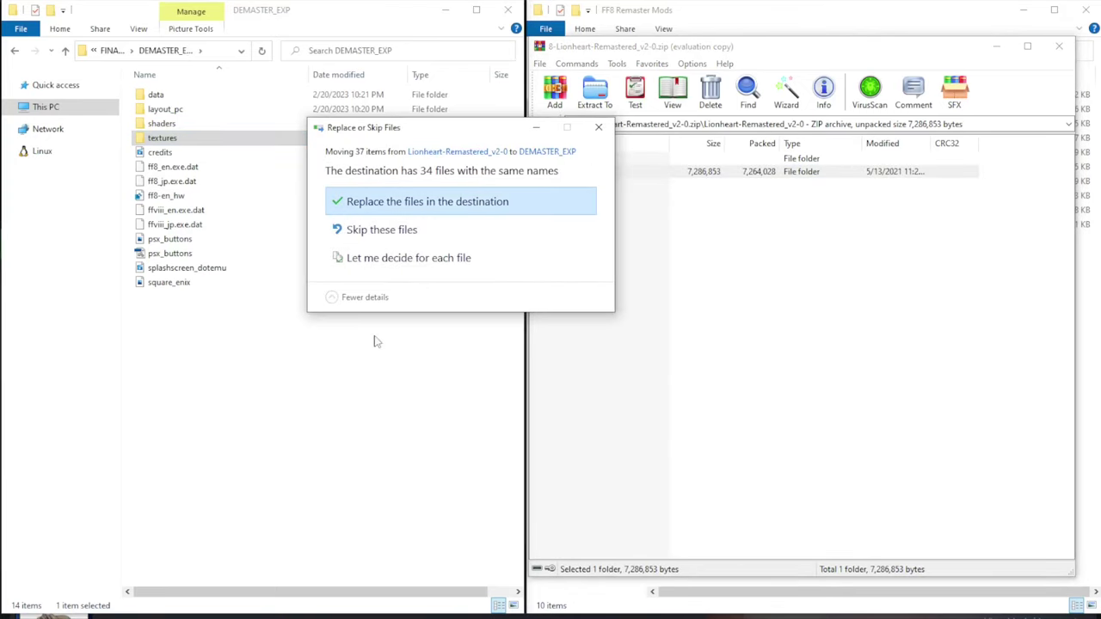
click(444, 203)
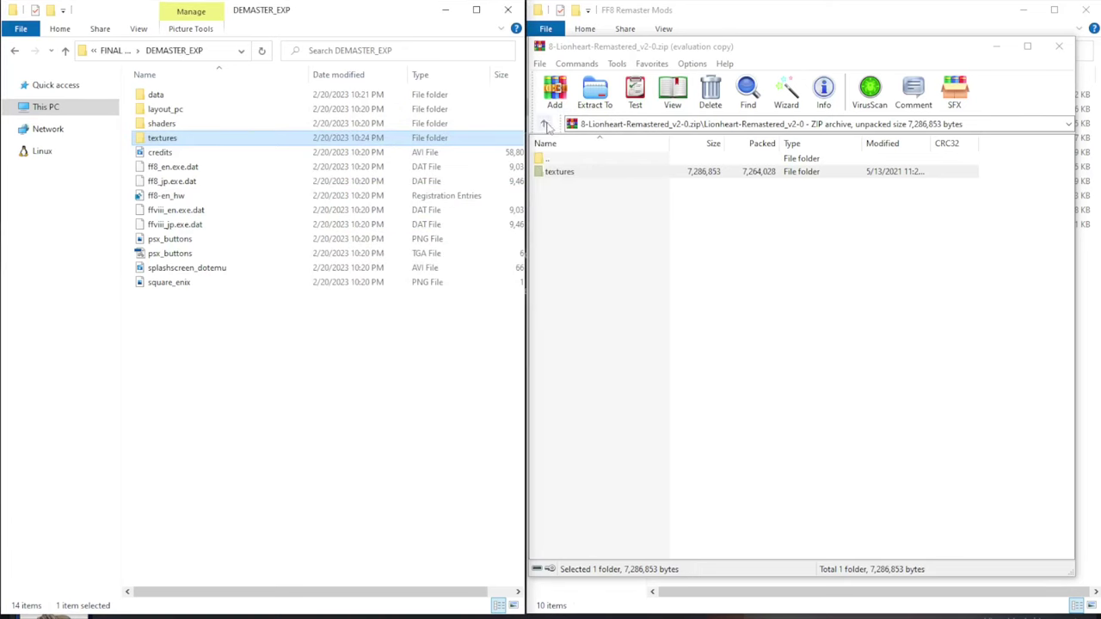
click(545, 126)
click(545, 126)
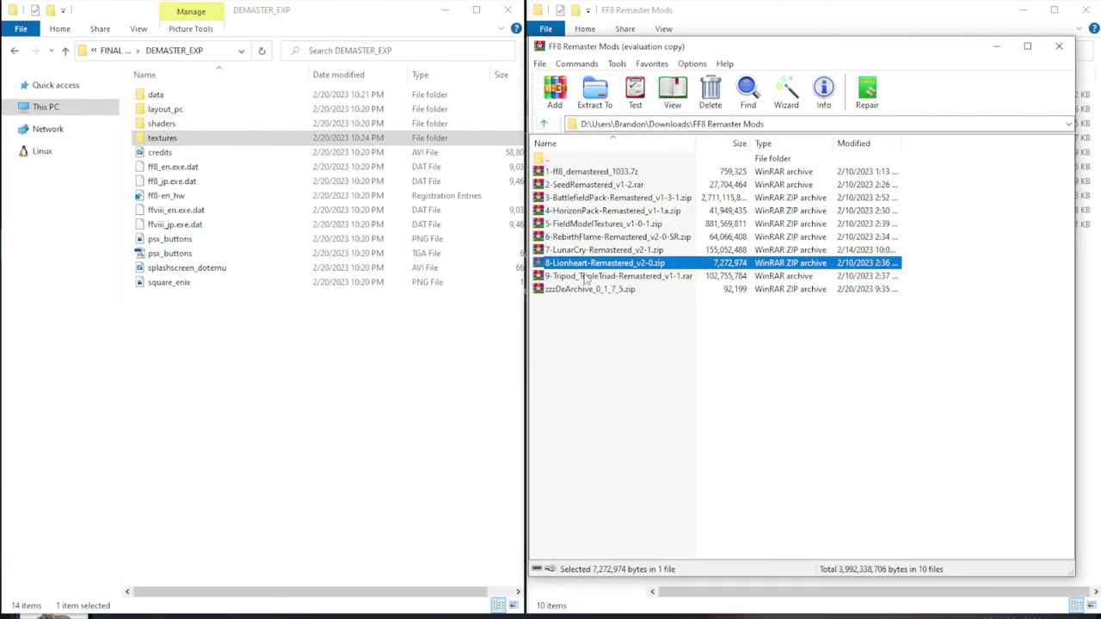
Step: Extract the textures folder from 9-Tripod_TripleTriad-Remastered_v1-1.rar into DEMASTER_EXP, replacing the existing files
double_click(590, 278)
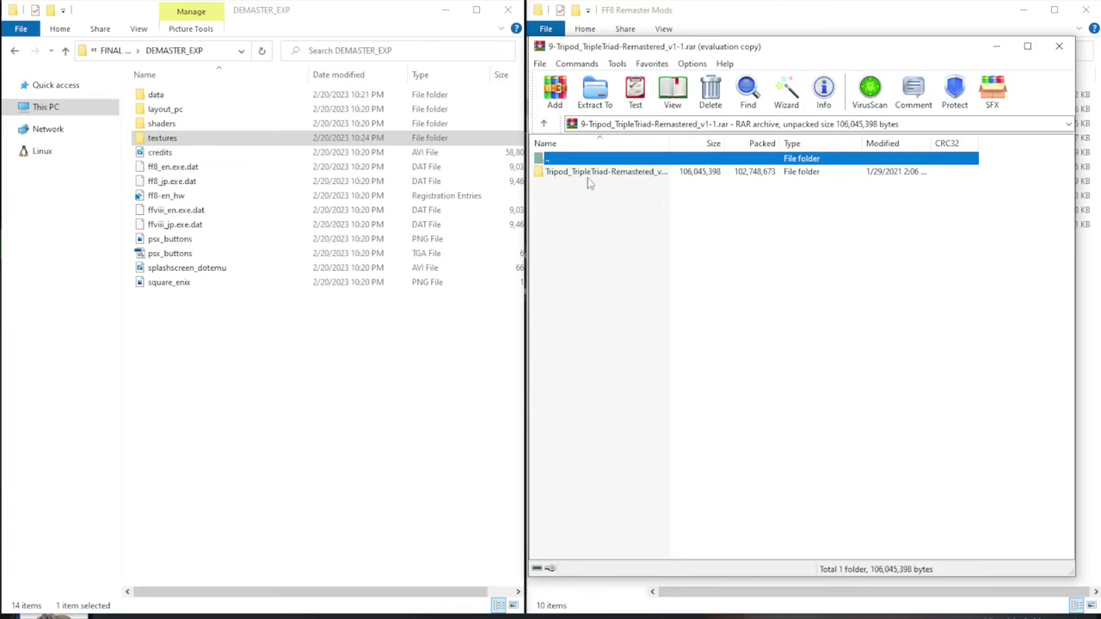
double_click(591, 177)
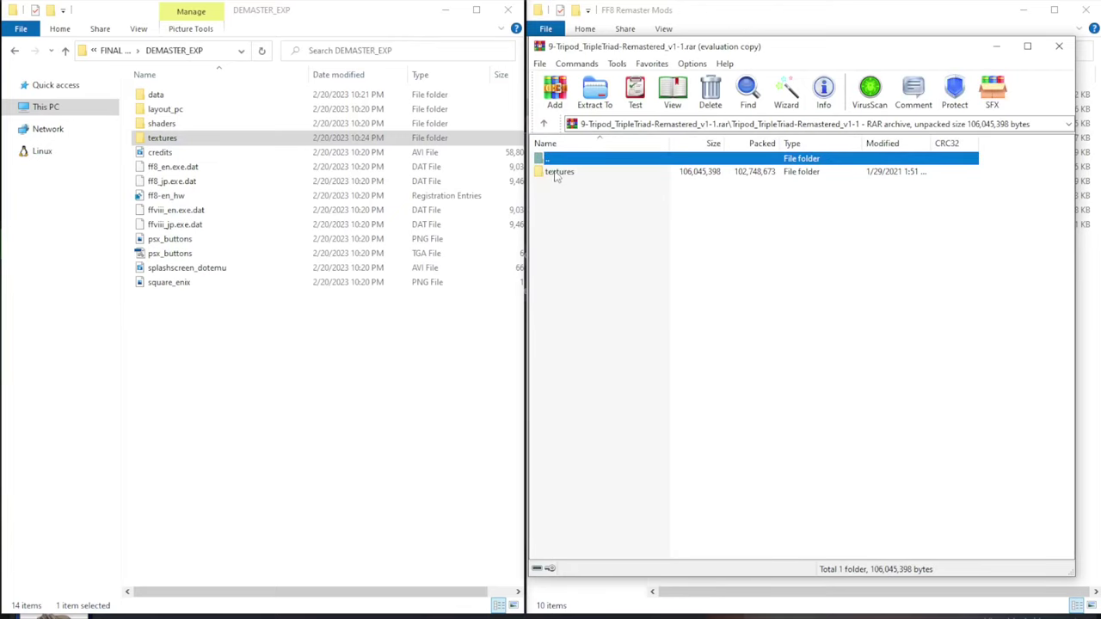
drag(557, 176, 252, 367)
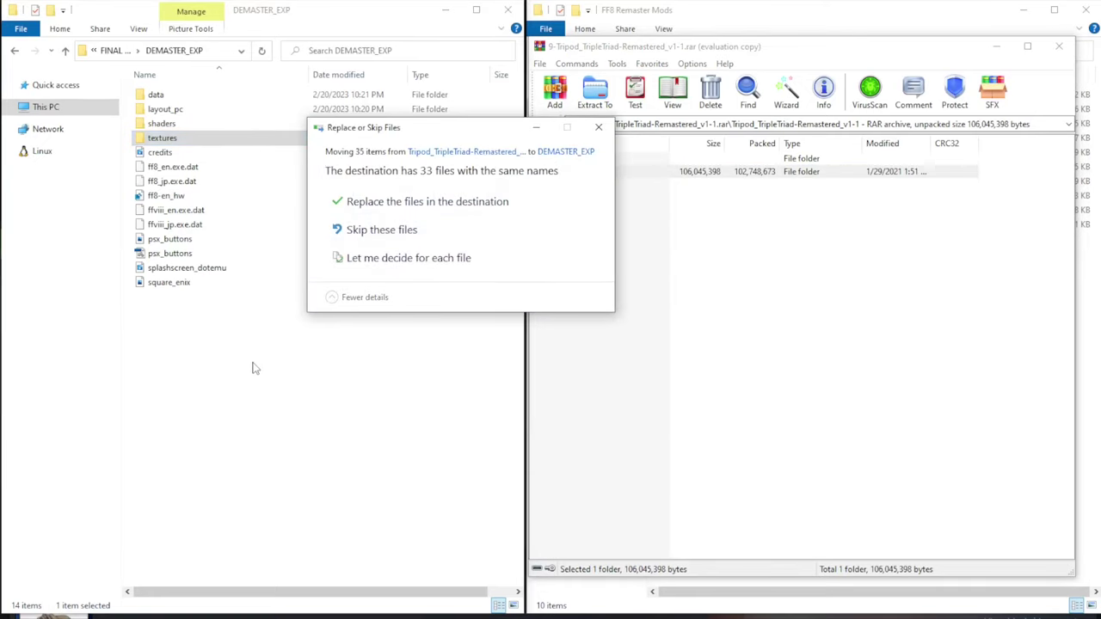
click(429, 211)
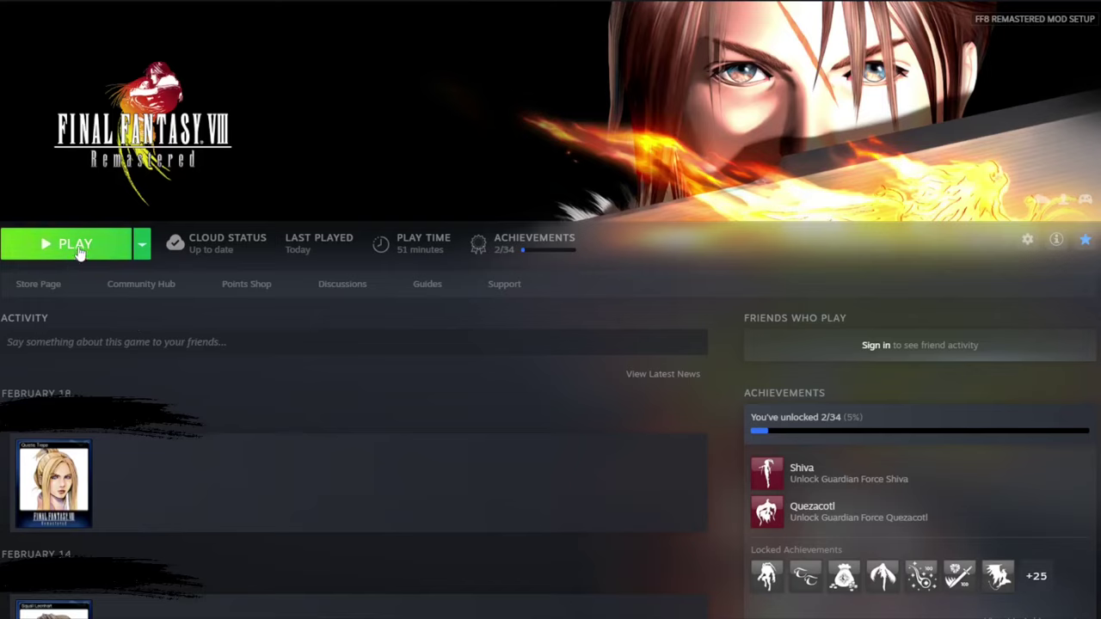
Step: Switch to Steam, launch Final Fantasy VIII Remastered, and choose Continue on the title screen to open the load screen
click(76, 246)
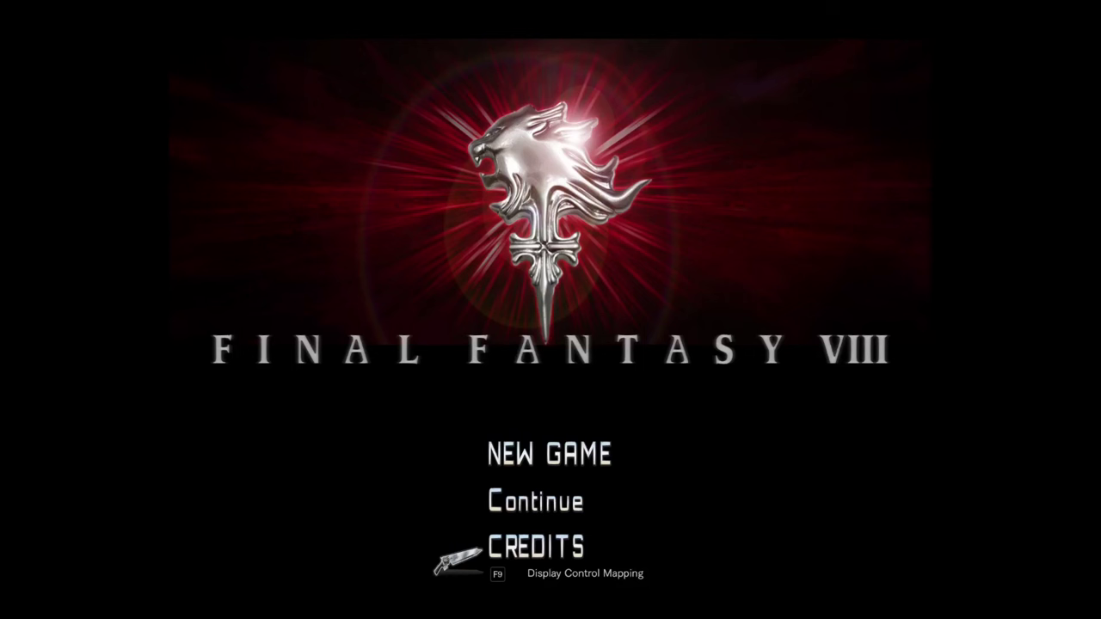
key(Up)
key(Up)
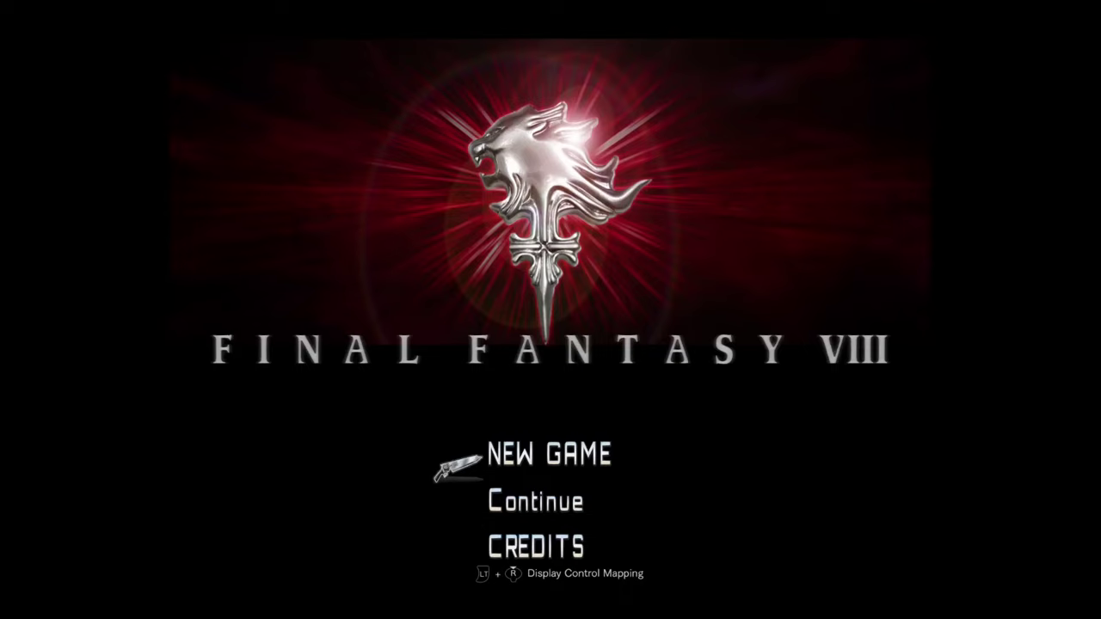
key(Down)
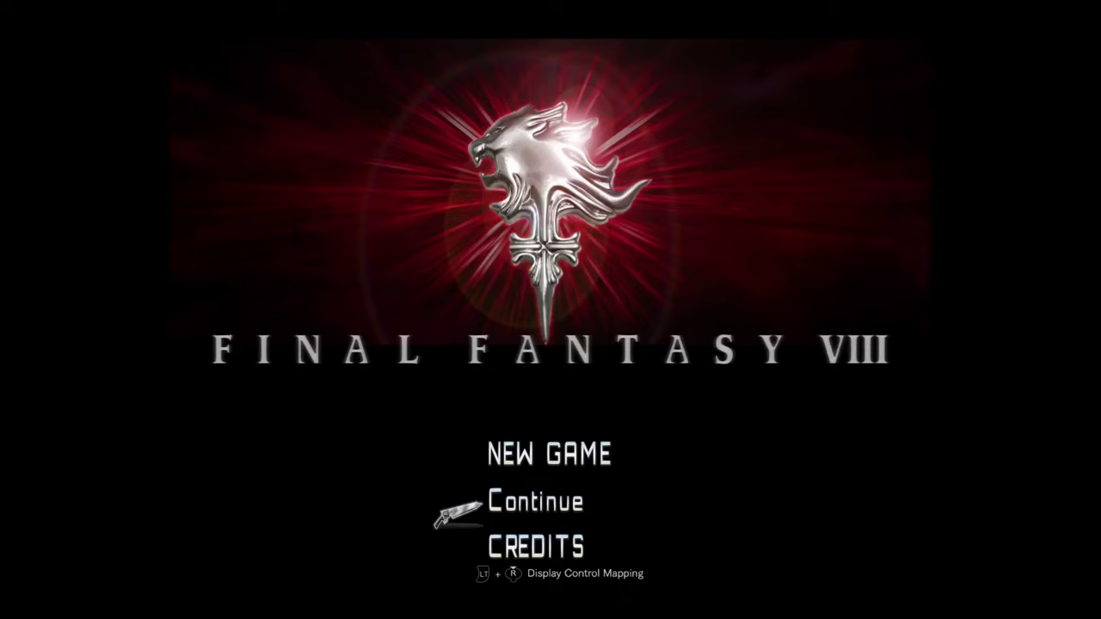
key(Return)
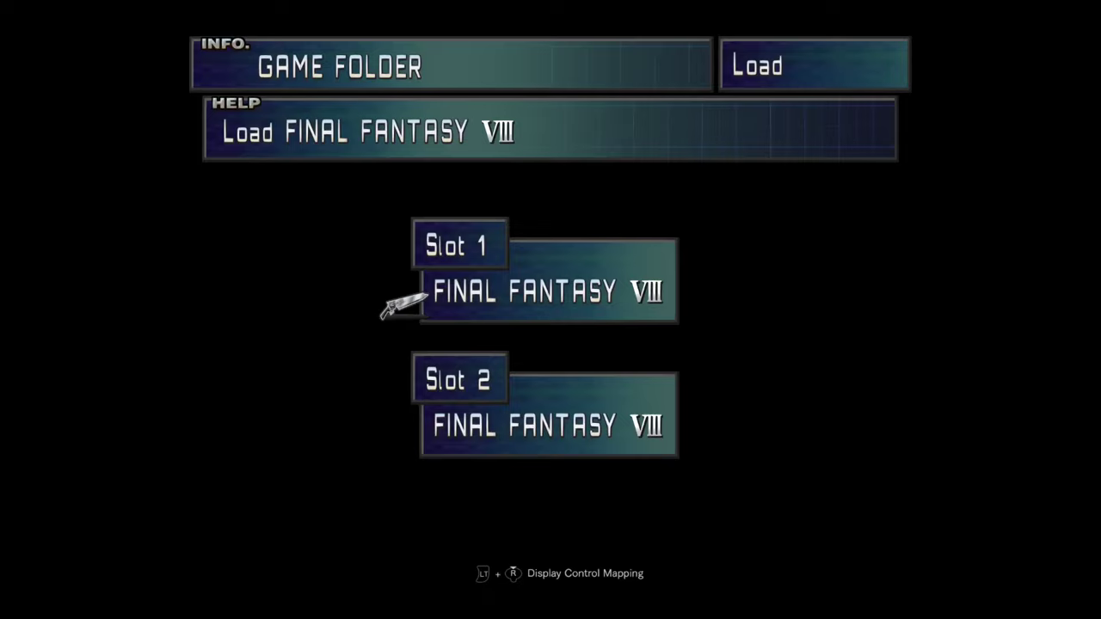
Step: Load the save from Slot 1 and walk Squall along the path away from Balamb Garden
key(Return)
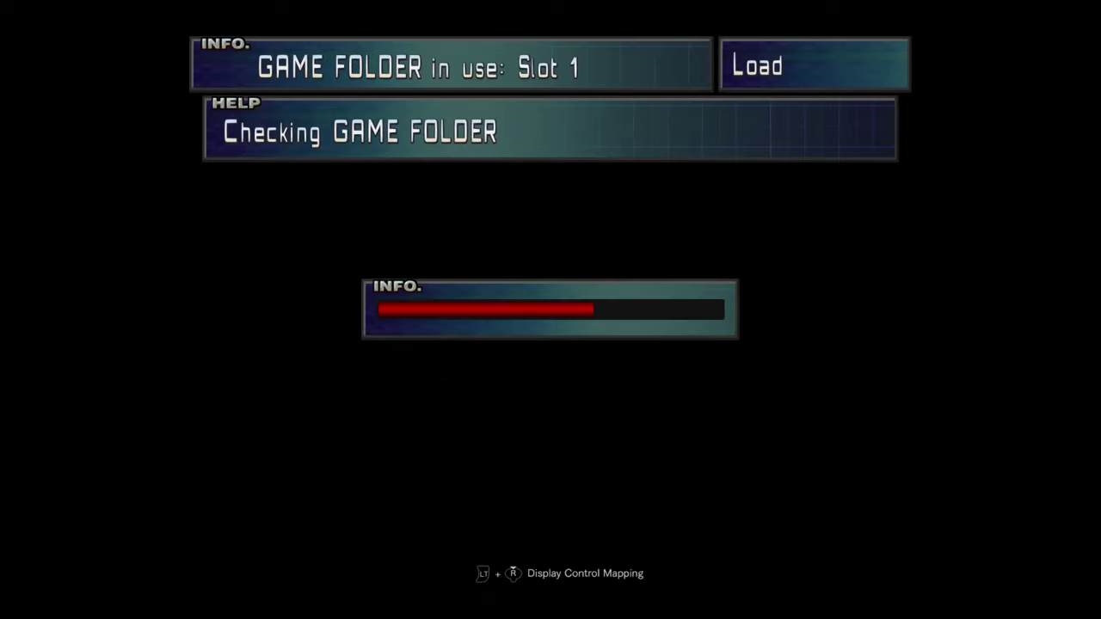
key(Down)
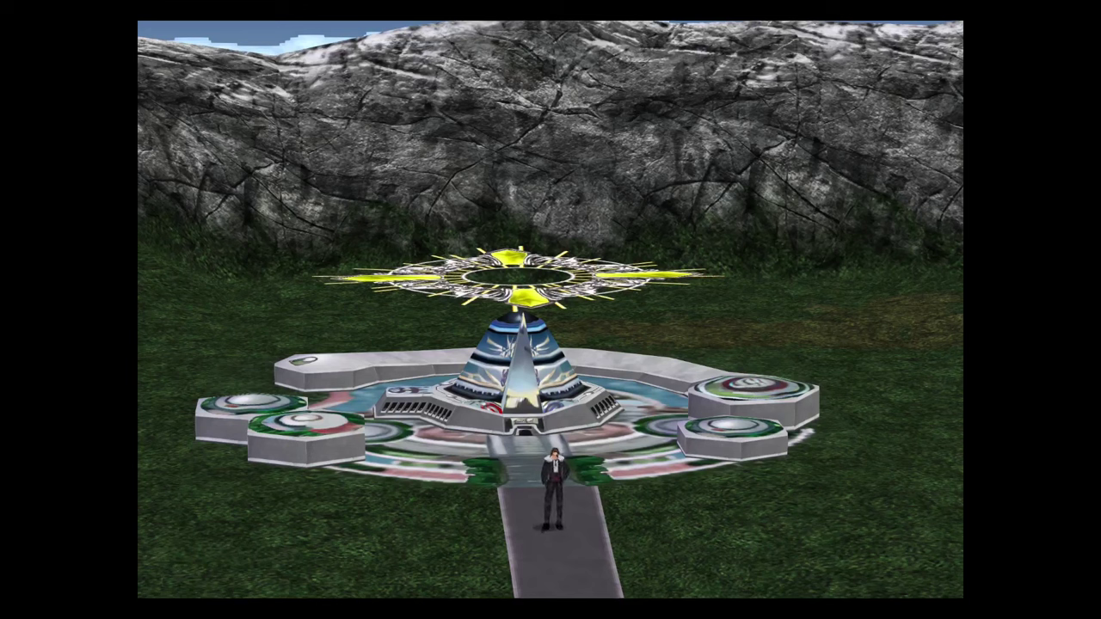
key(Down)
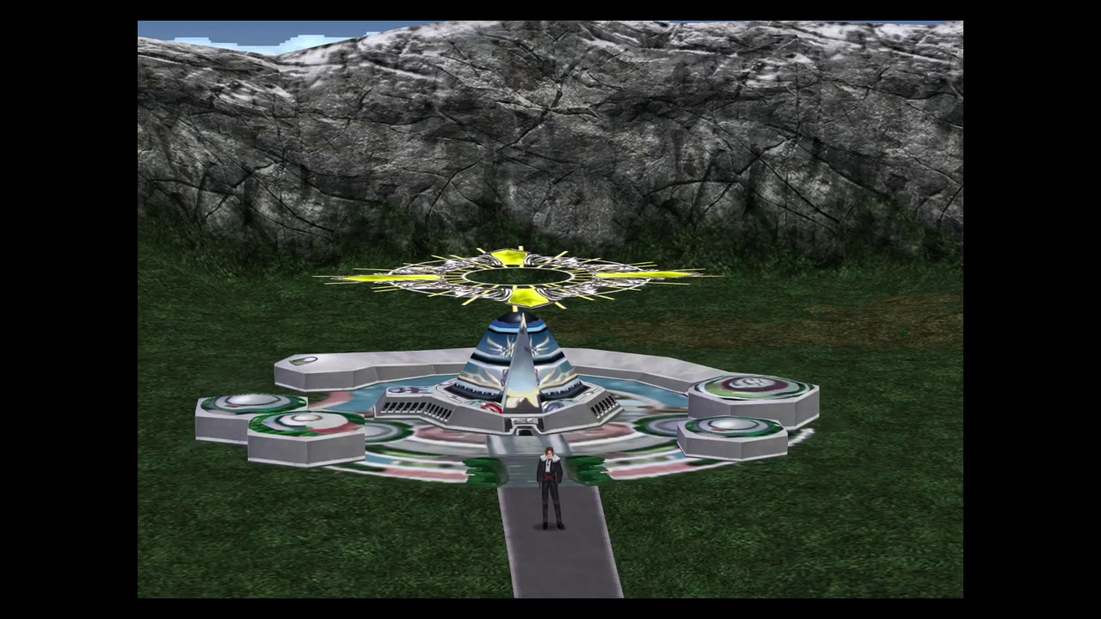
key(Down)
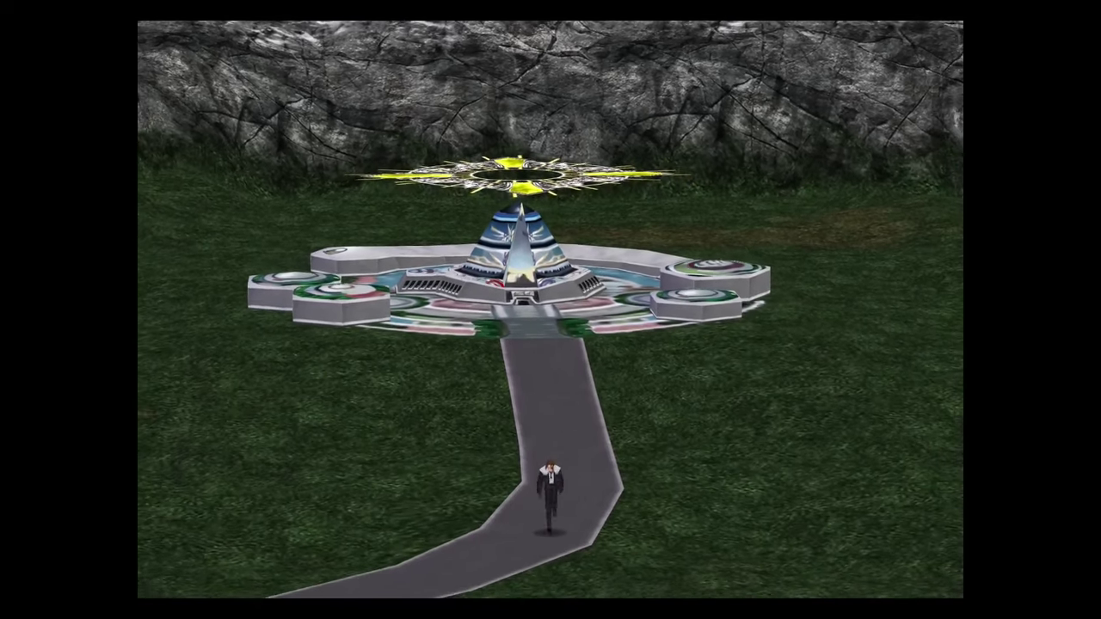
Step: Open the main menu on the world map, look over its entries and party status, and return to the map
key(v)
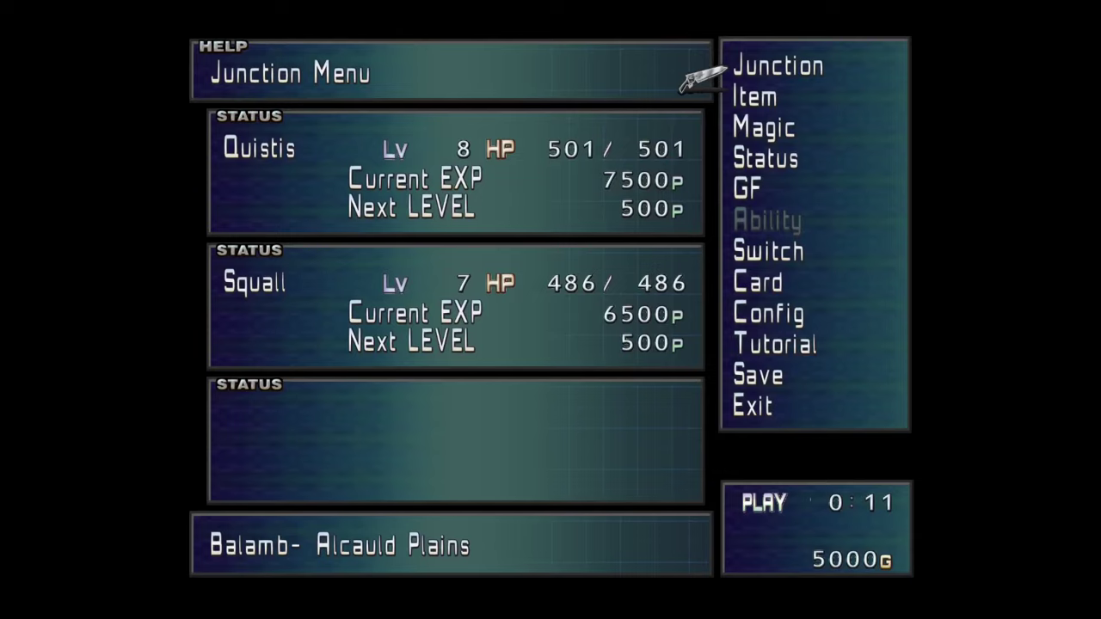
key(Down)
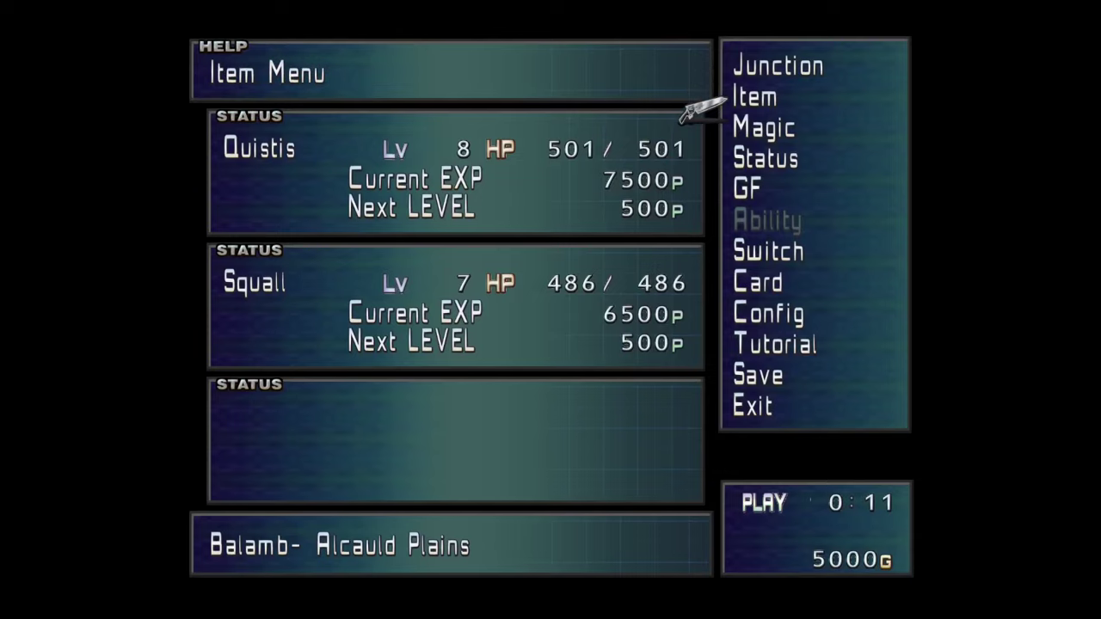
key(Down)
key(Down)
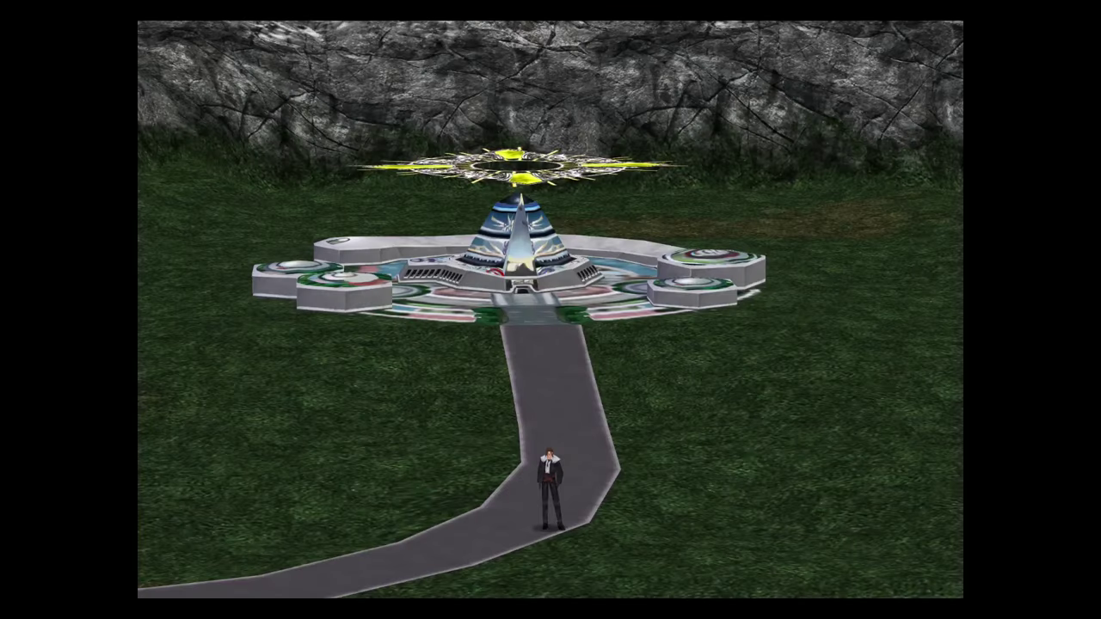
Step: Walk Squall around the Alcauld Plains to trigger a random battle, and escape from the fight
key(Right)
key(Up)
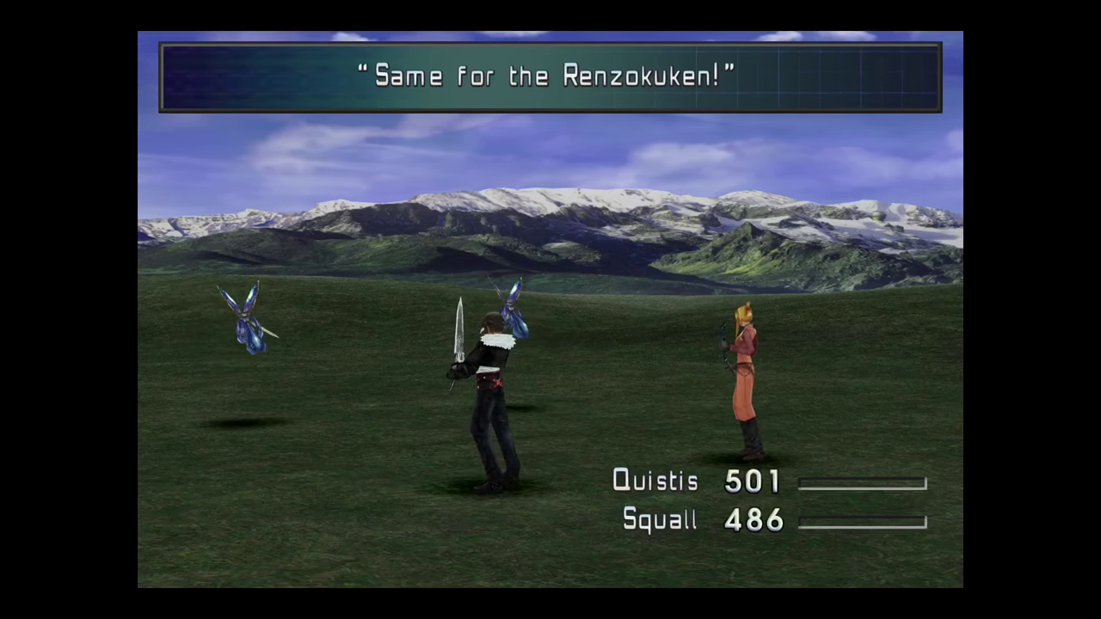
key(Page_Up+Page_Down)
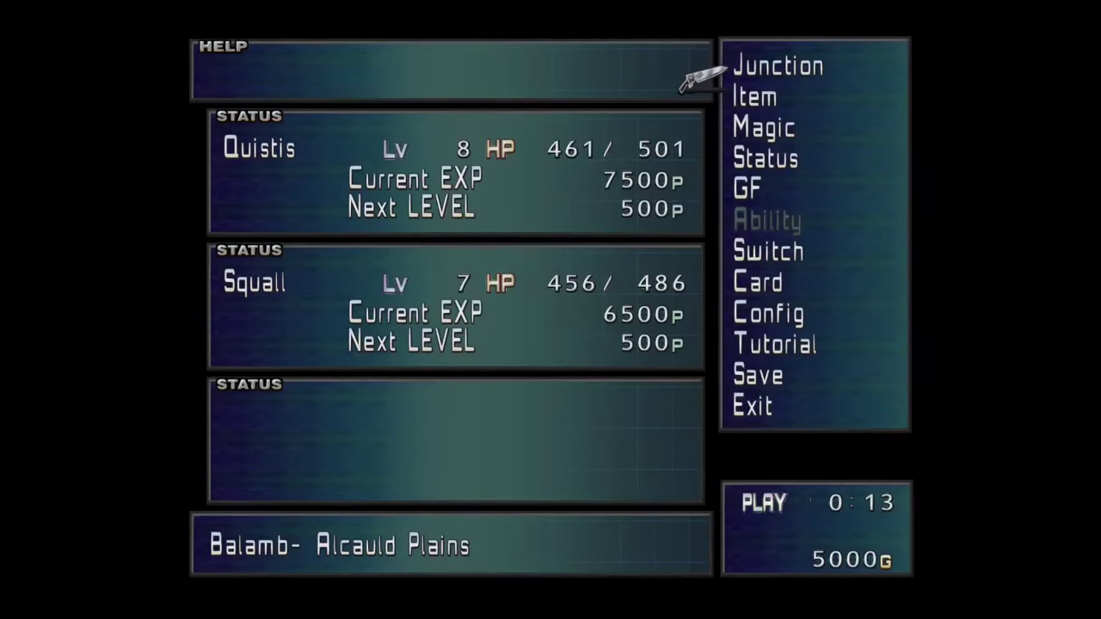
Step: Open the Card collection from the main menu and examine the artwork of the Geezard and Funguar monster cards
key(Down)
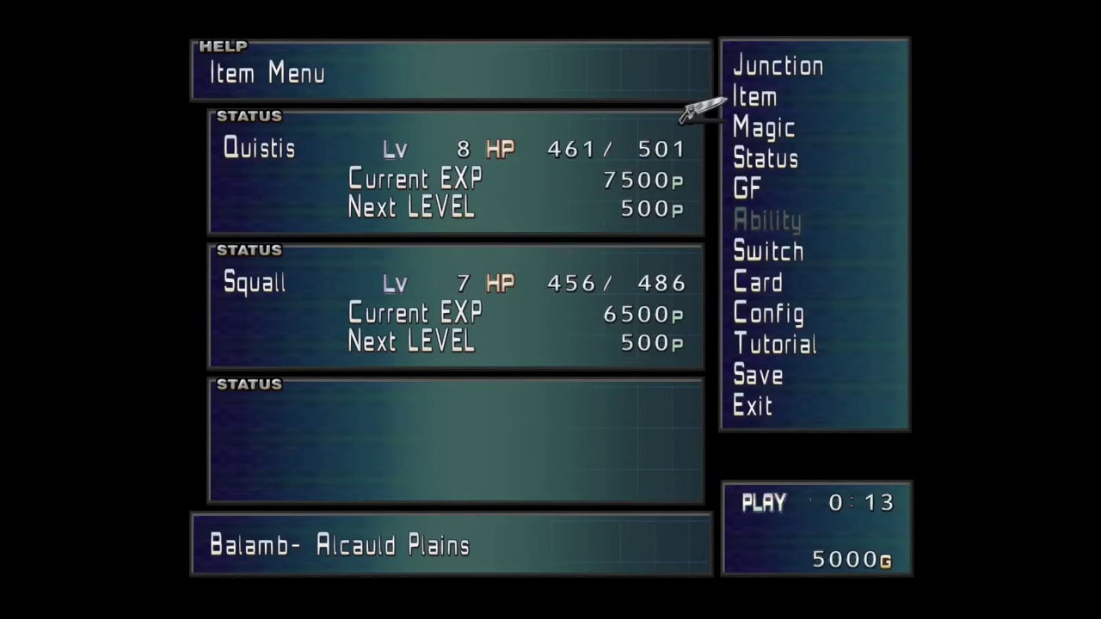
key(Down)
key(Down)
key(Down)
key(Down)
key(Down)
key(Down)
key(Return)
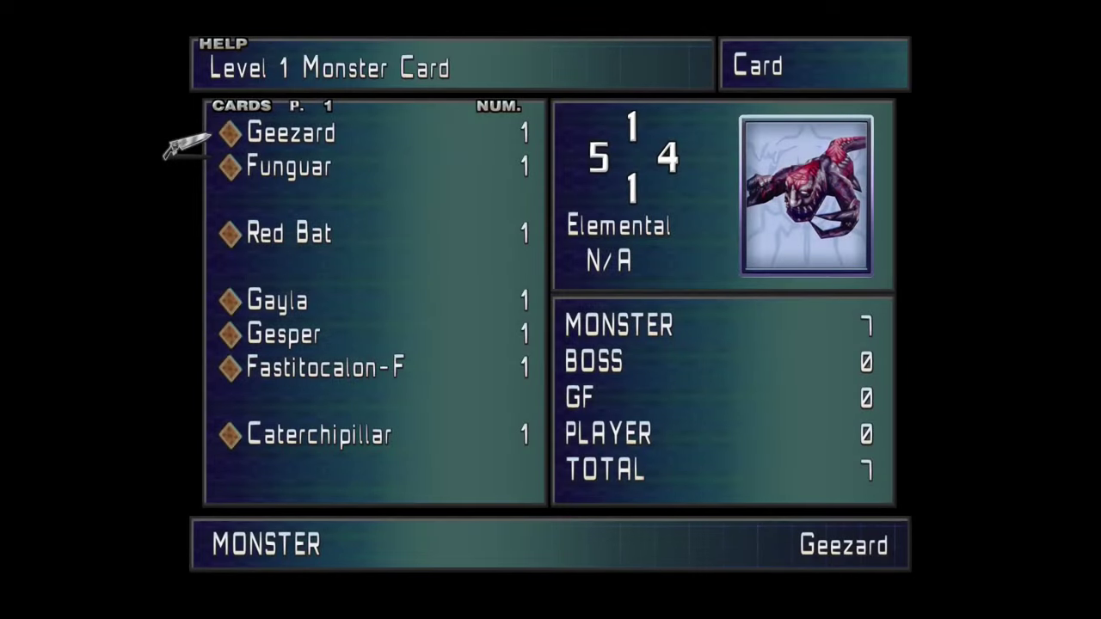
key(Down)
key(Down)
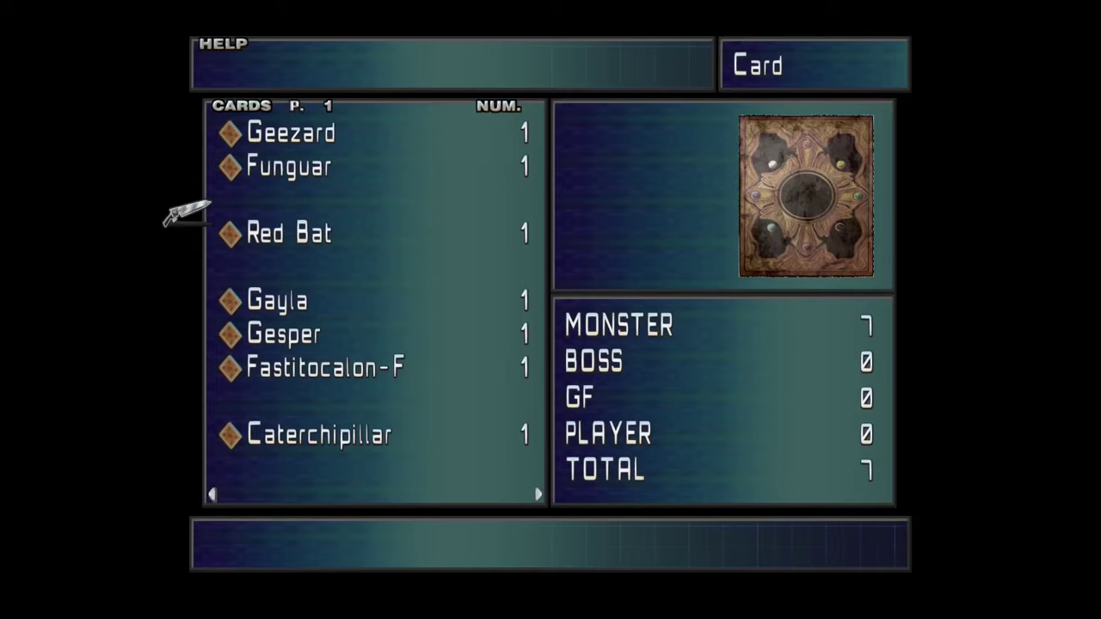
key(Up)
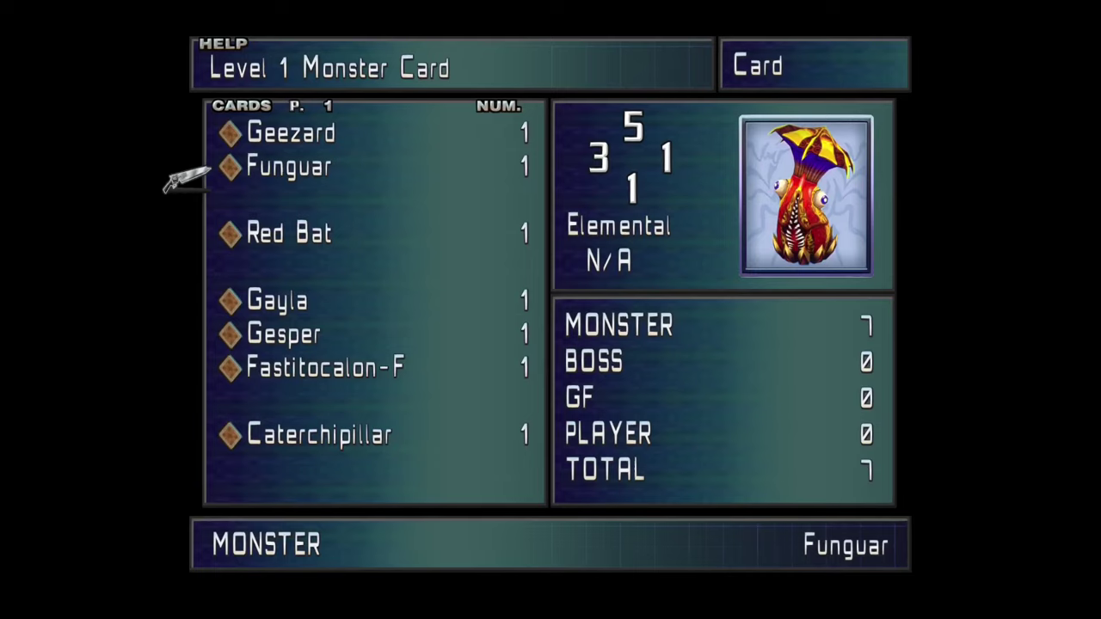